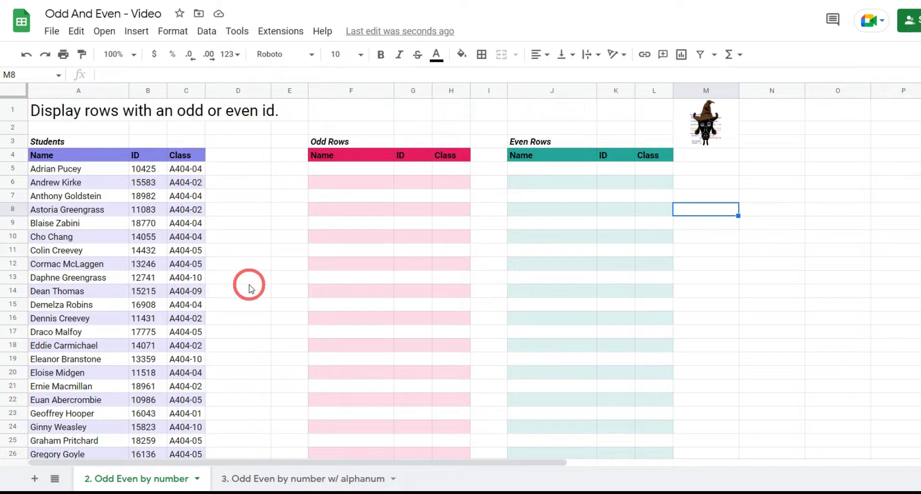
Enter the formula =ISODD(B5) in cell N5 to test the first student's ID
click(159, 171)
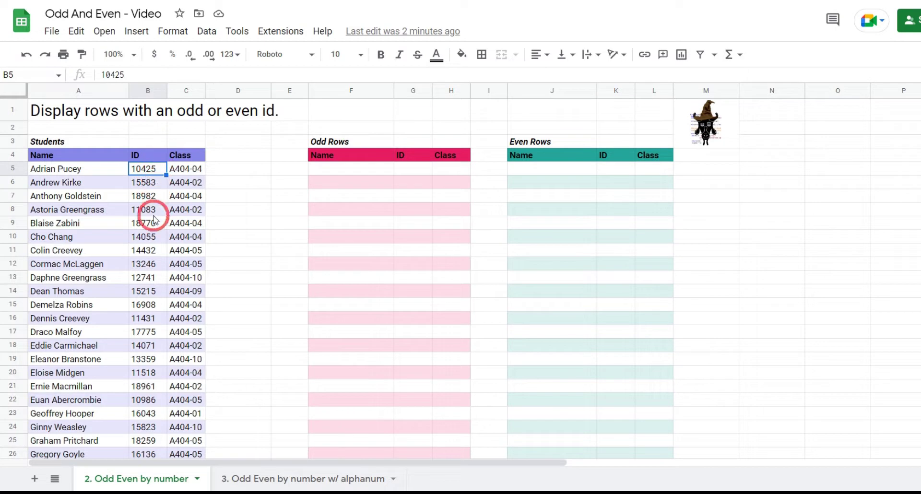
click(741, 171)
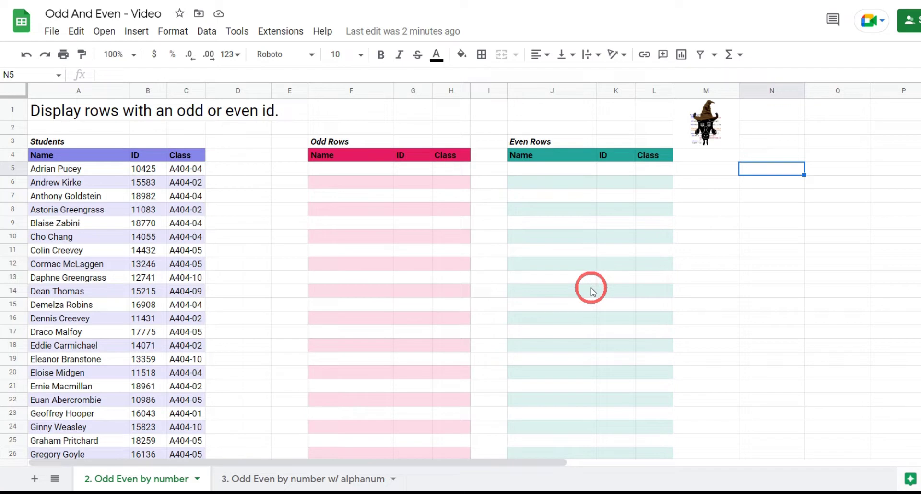
text(=)
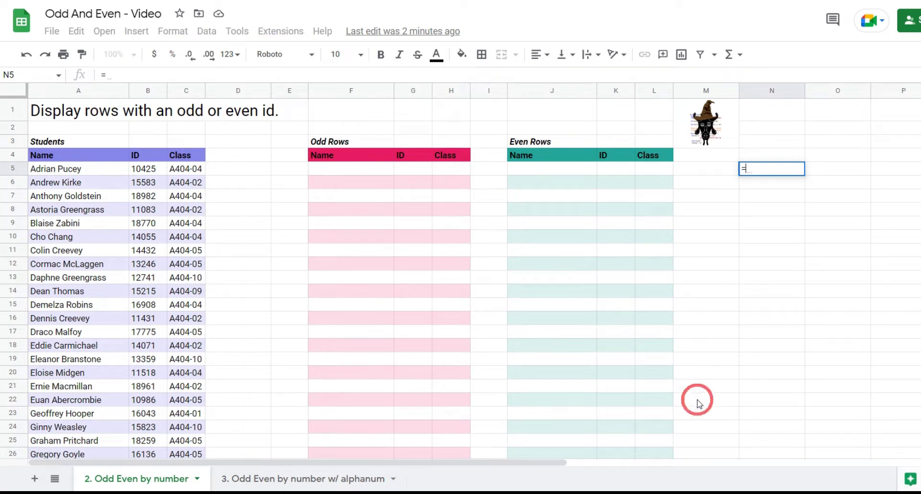
text(ISODD()
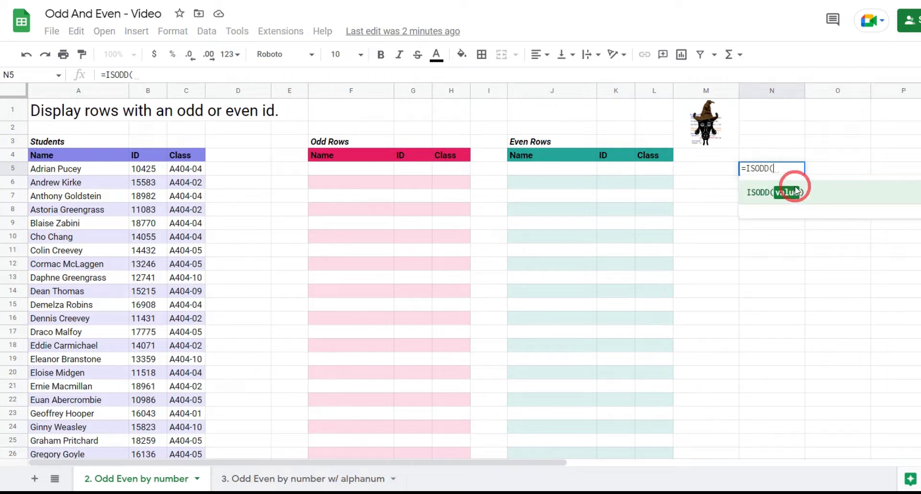
click(155, 174)
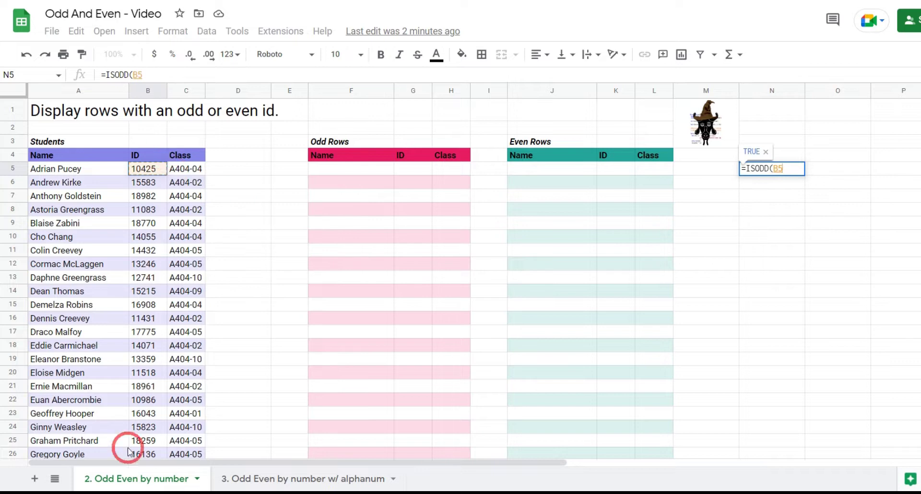
text())
key(Return)
Fill the ISODD formula down from N5 to N17 and compare rows 6 and 7 with their IDs
click(799, 170)
drag(803, 175, 794, 336)
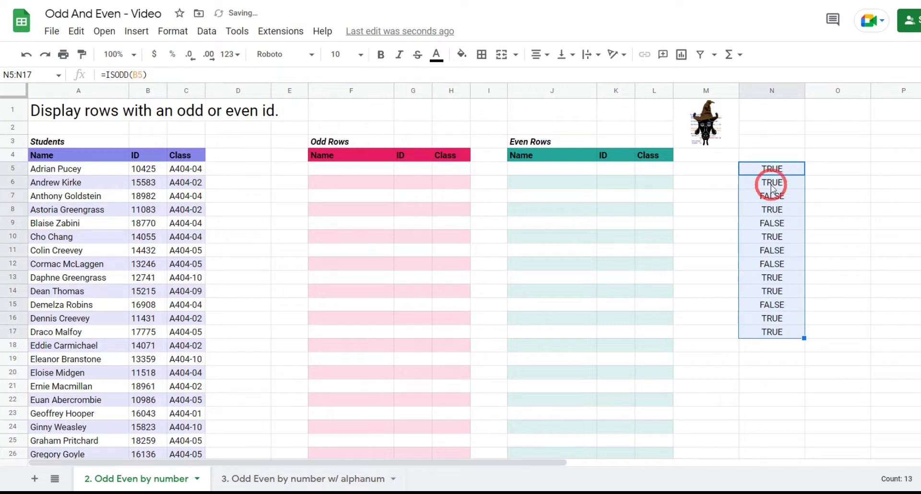
click(11, 183)
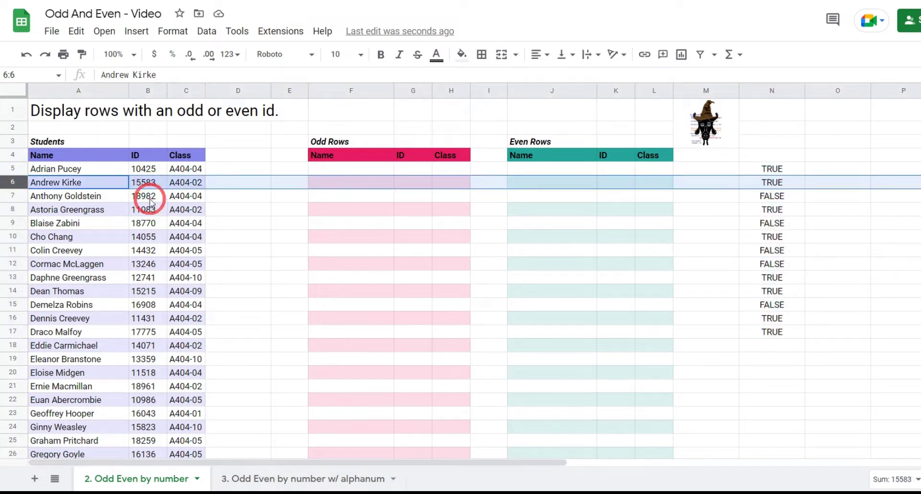
key(Down)
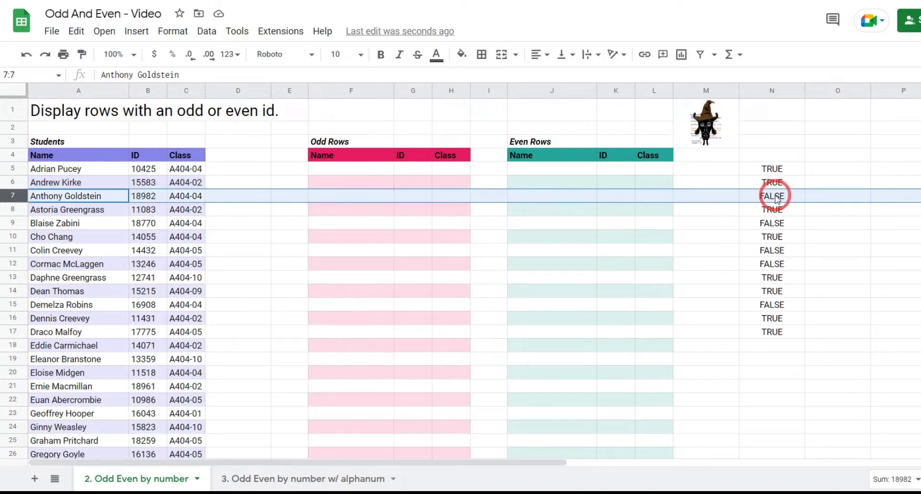
Label the test columns by entering the headers ODD in N4 and EVEN in O4
click(772, 155)
text(OD)
key(Tab)
text(EV)
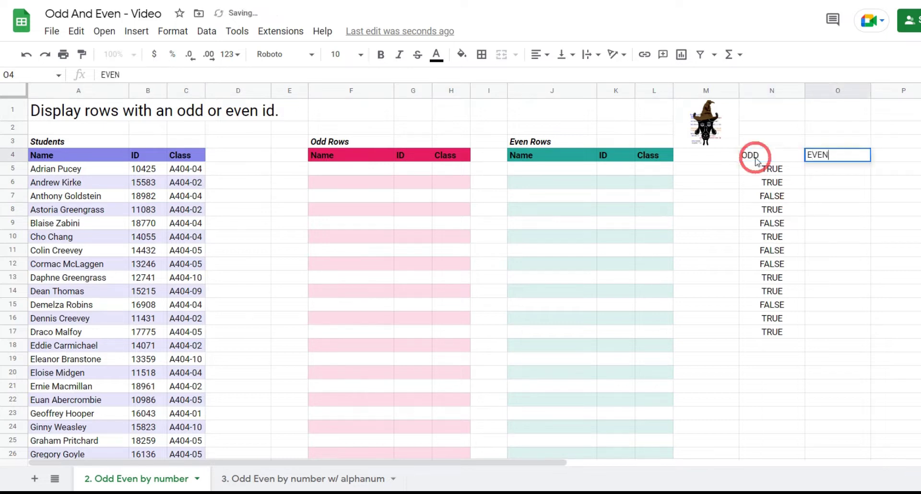
text(EN)
key(Return)
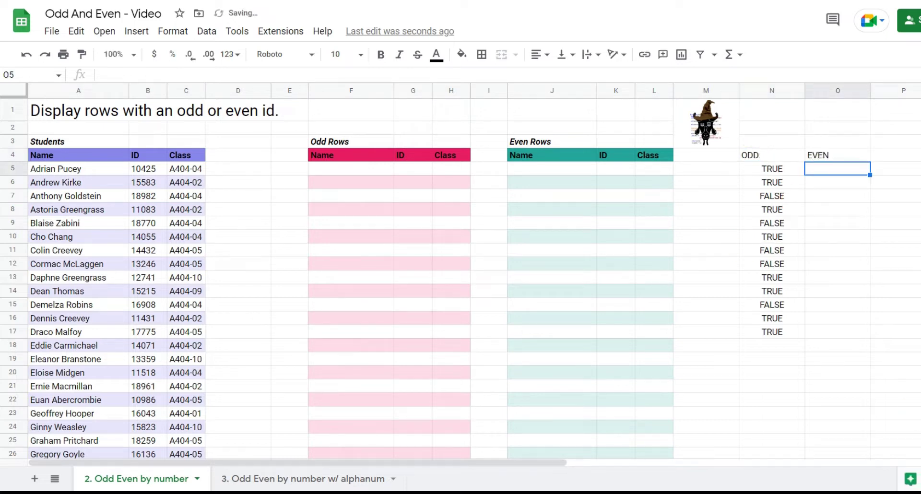
Enter =ISEVEN(B5) in cell O5 and fill the formula down to O17
text(=)
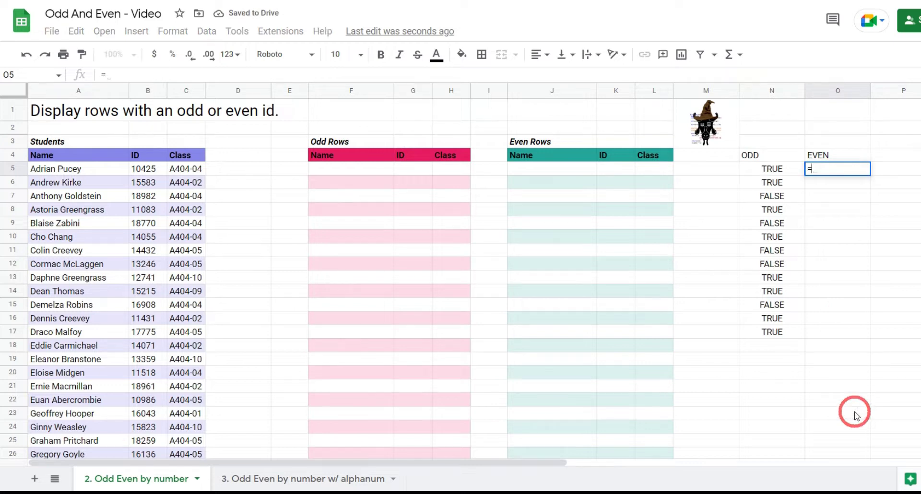
text(ISEVEN)
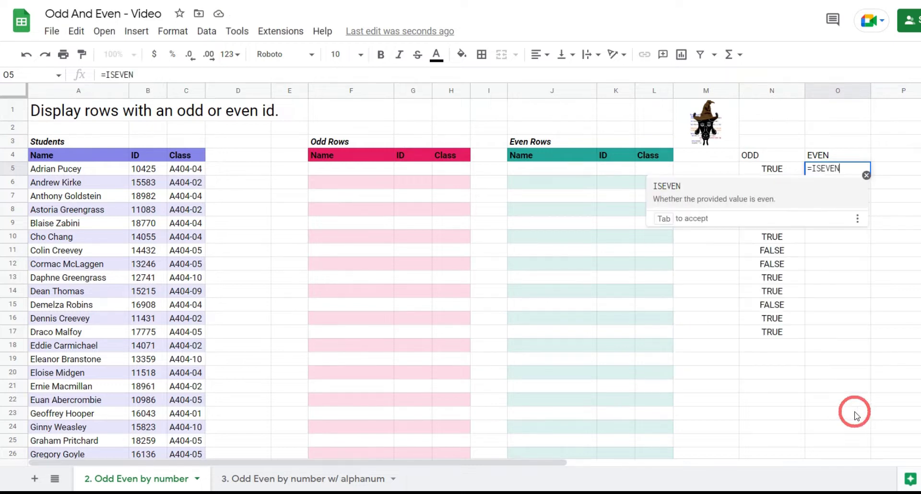
text(()
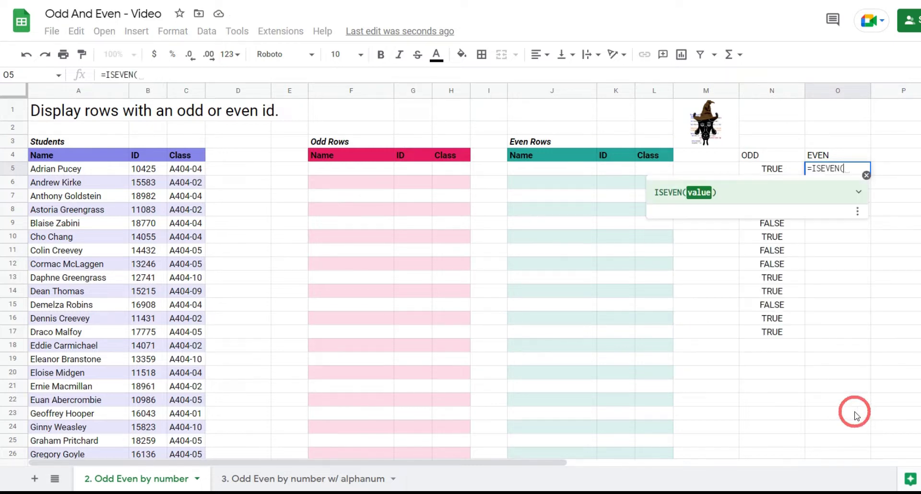
click(150, 172)
key(Return)
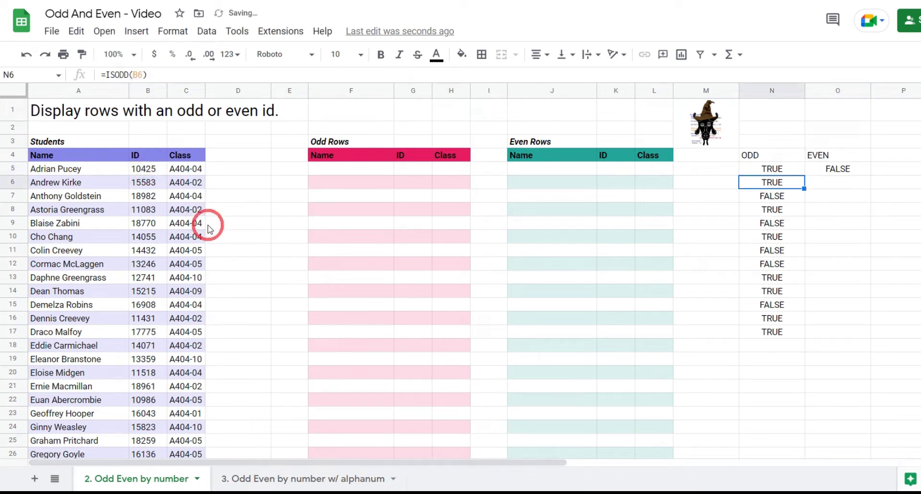
click(851, 170)
drag(869, 176, 837, 334)
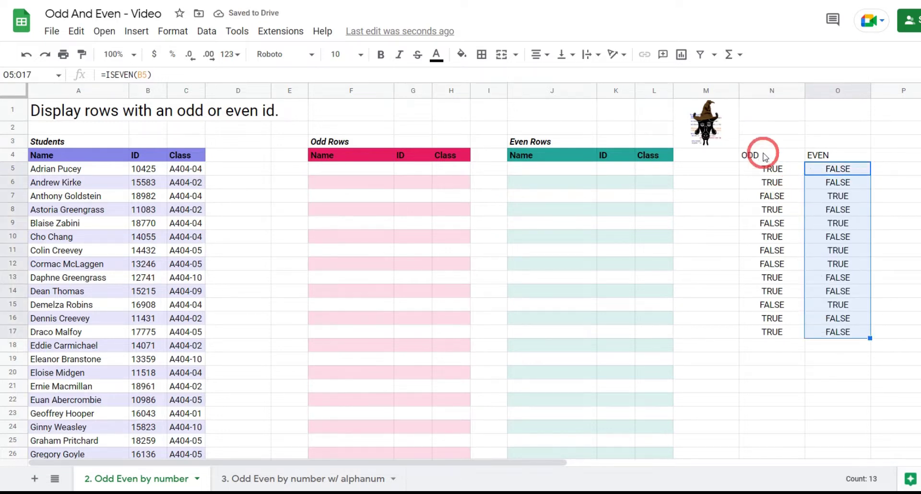
Clear the odd and even test columns in the range N4:O17
click(759, 155)
shift+click(851, 335)
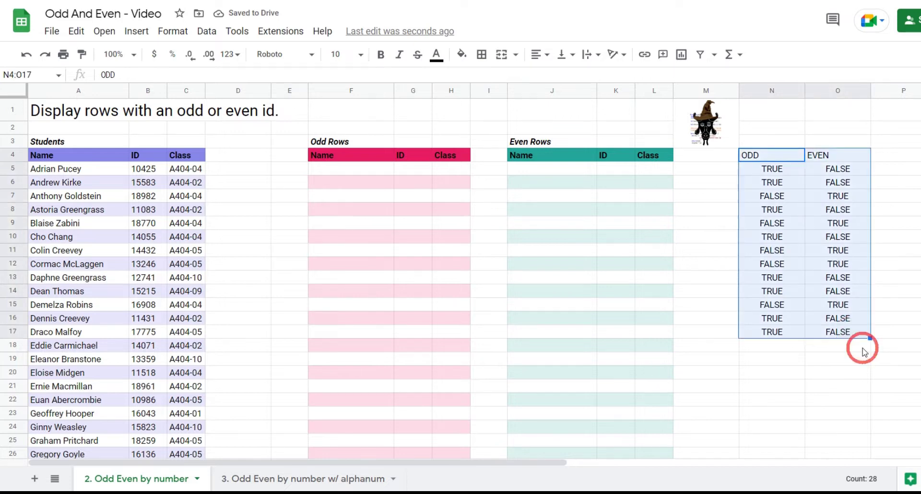
key(Delete)
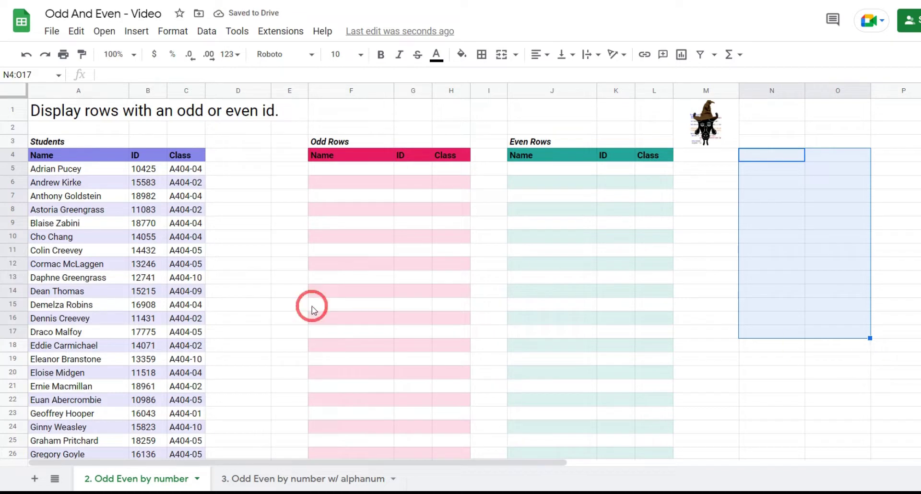
Enter =ARRAYFORMULA(ISODD(B5:B74)) in cell D5 to test every student ID at once
click(222, 170)
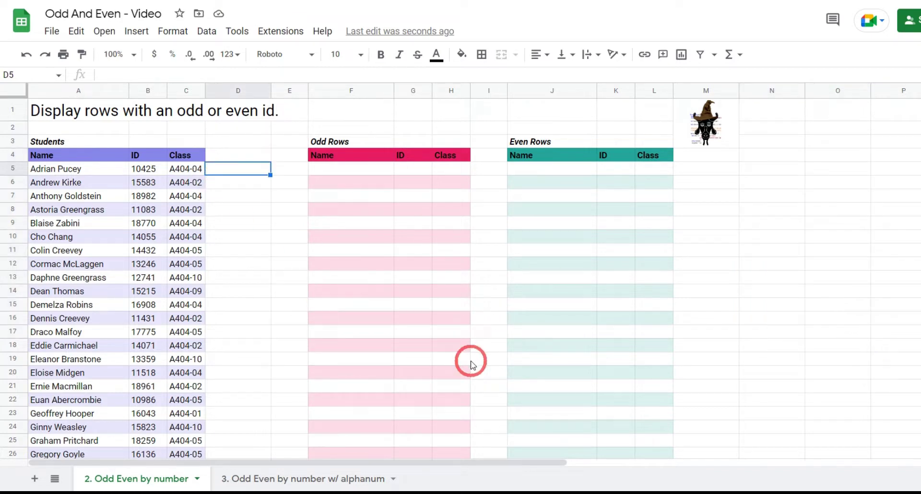
text(=)
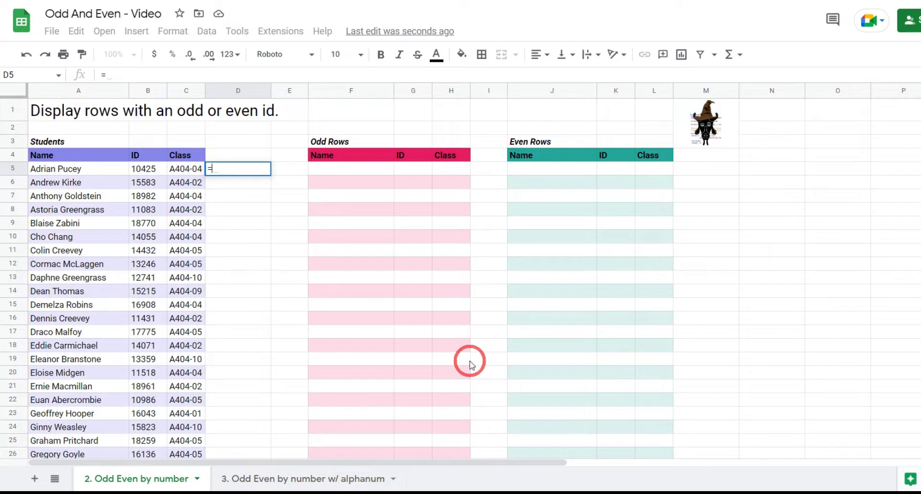
text(ARRAYFORMULA(IS)
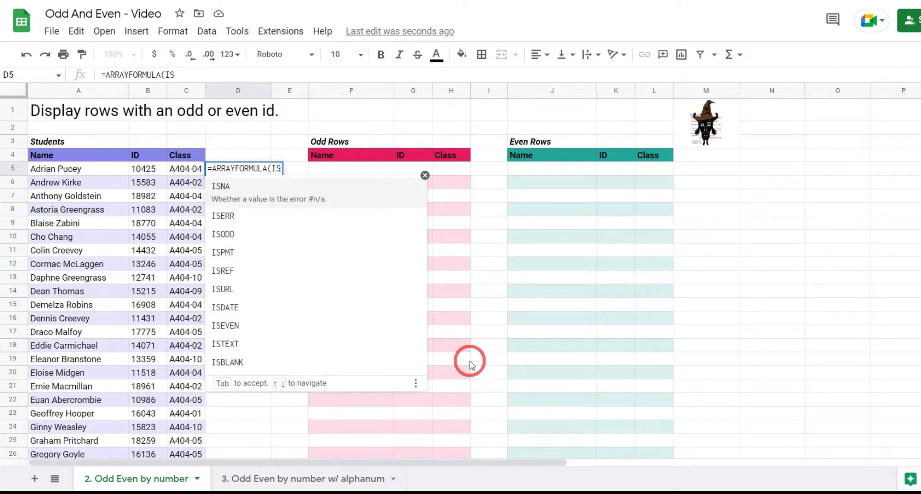
text(ODD()
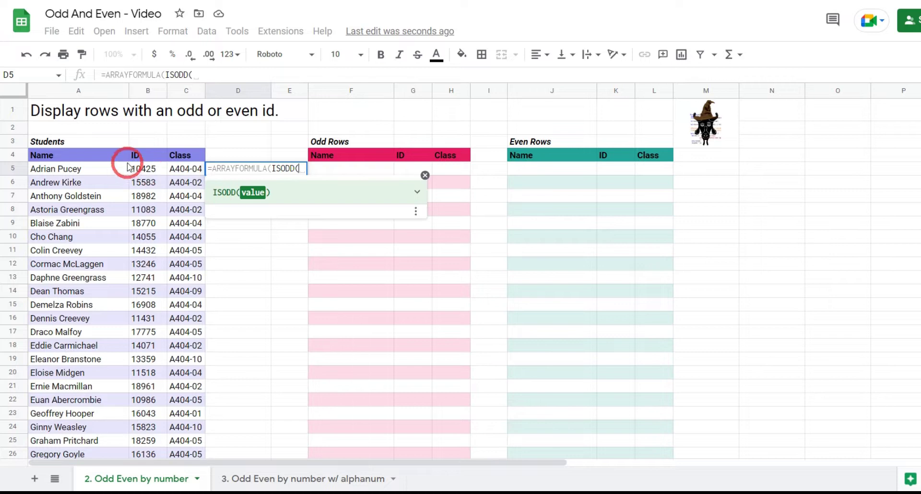
drag(147, 170, 148, 223)
click(217, 76)
key(BackSpace)
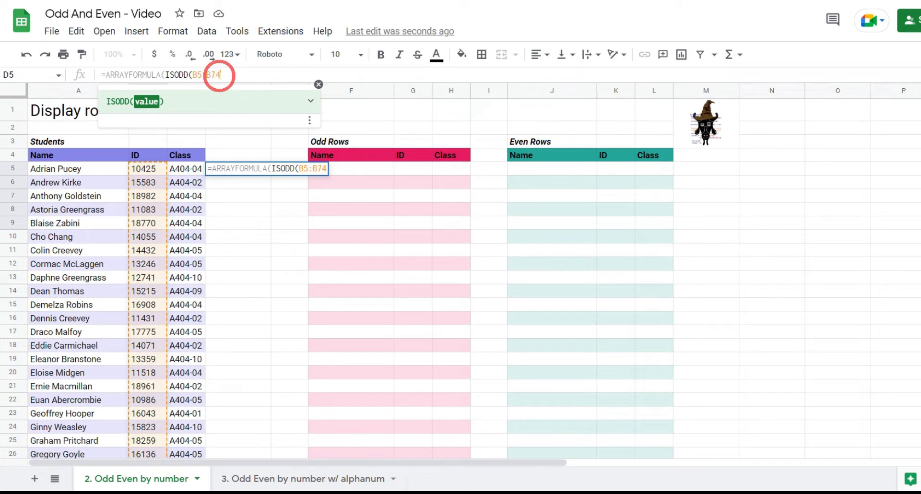
scroll(195, 199, down, 15)
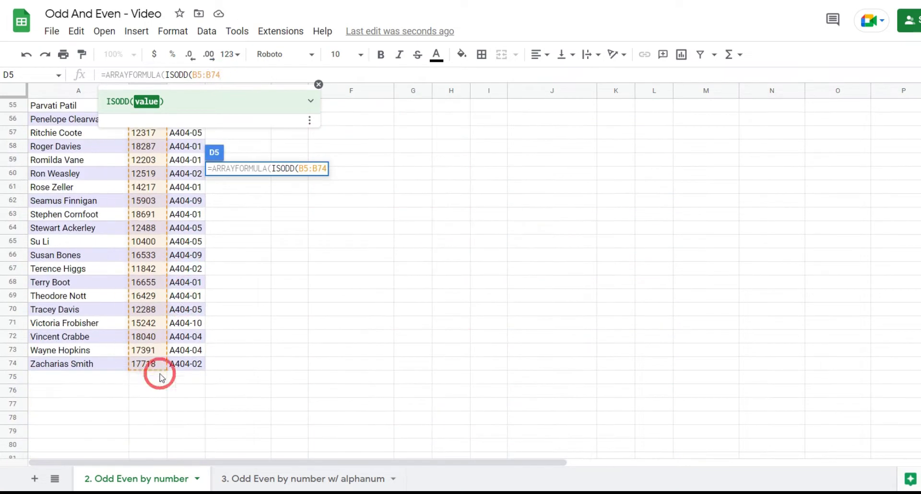
scroll(180, 343, up, 15)
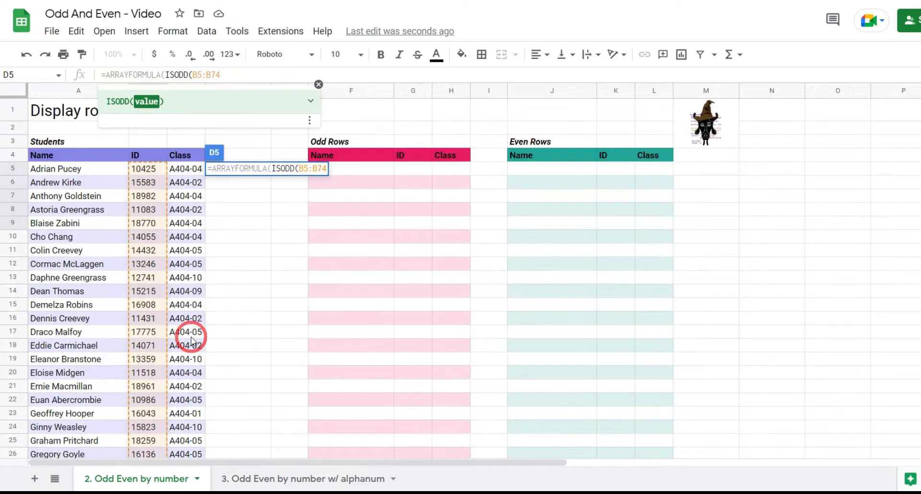
text()))
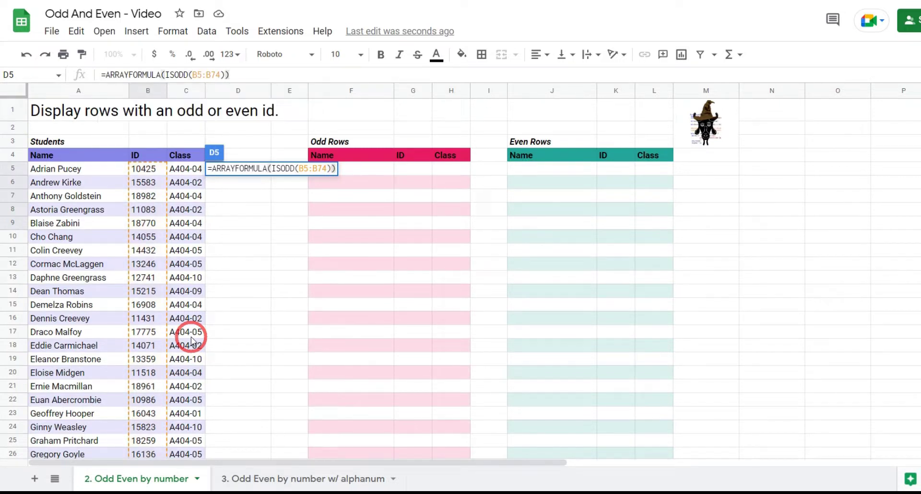
key(Return)
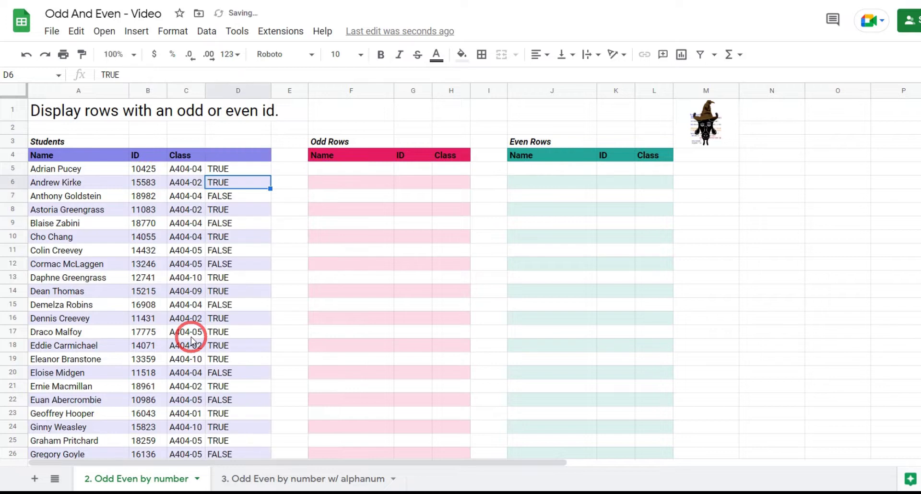
Review the array formula's results down column D, then clear the formula from cell D5
click(223, 168)
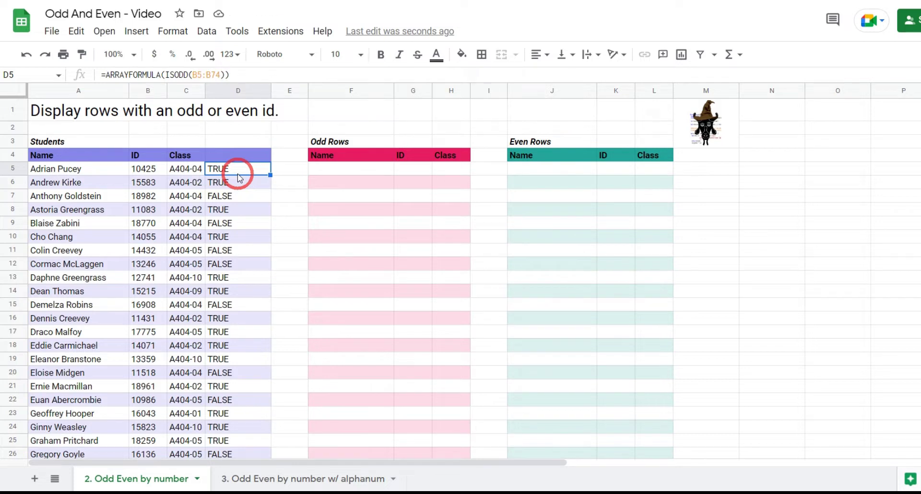
scroll(231, 191, down, 2)
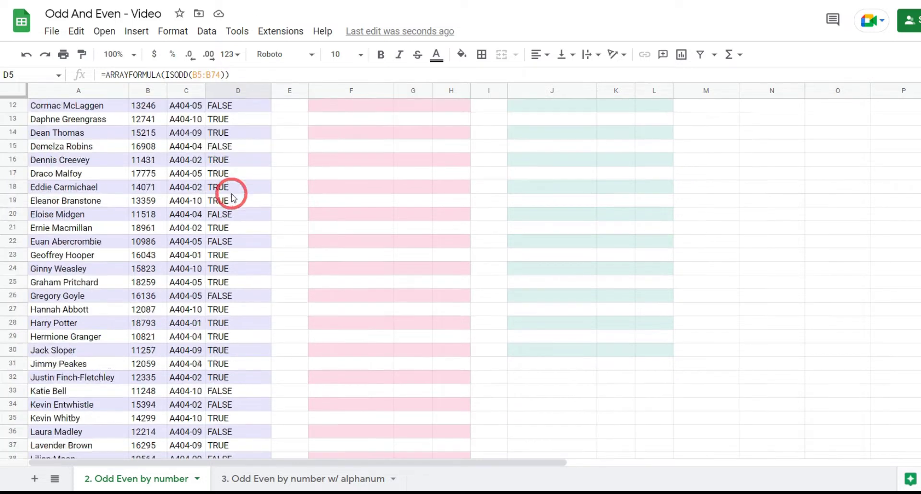
scroll(230, 192, down, 20)
scroll(228, 257, up, 14)
scroll(233, 263, up, 8)
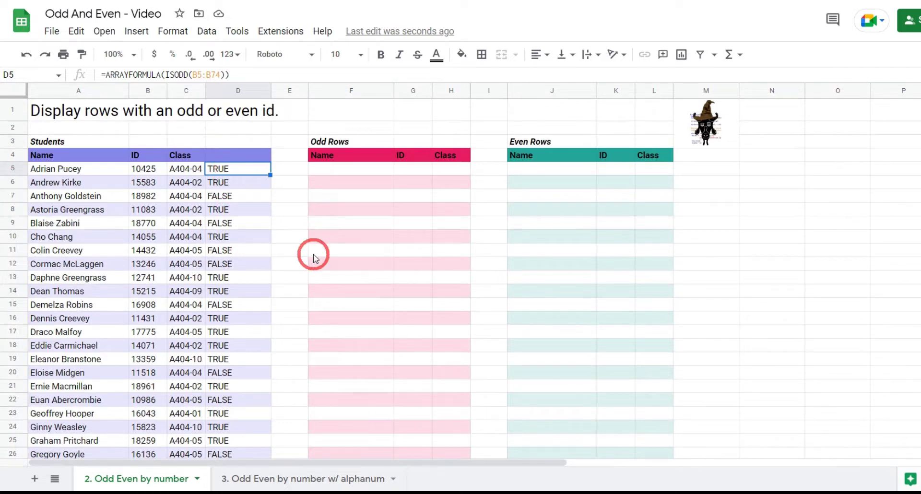
key(Delete)
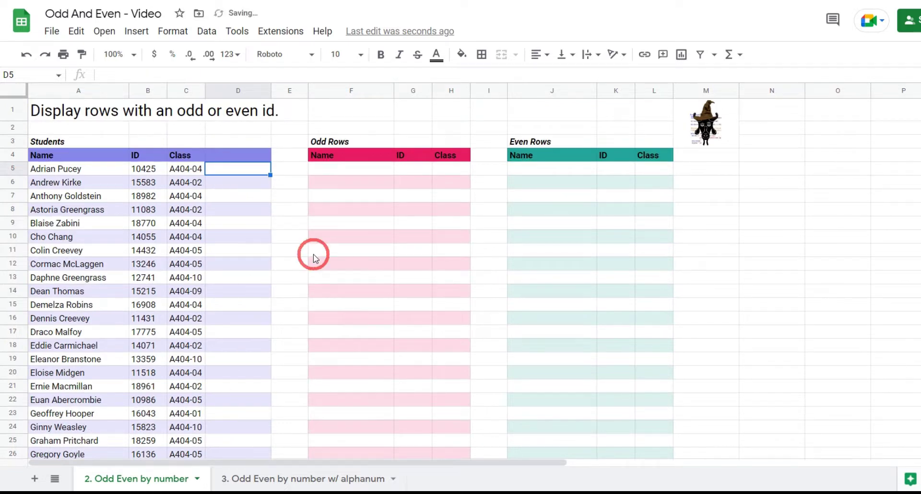
click(269, 199)
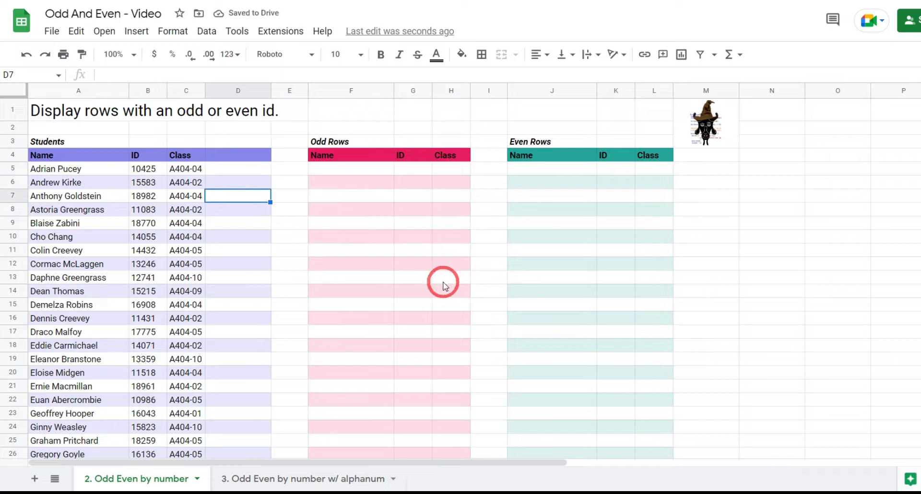
Start a FILTER formula in cell F5 of the Odd Rows table, using the student range A5:C74
click(355, 168)
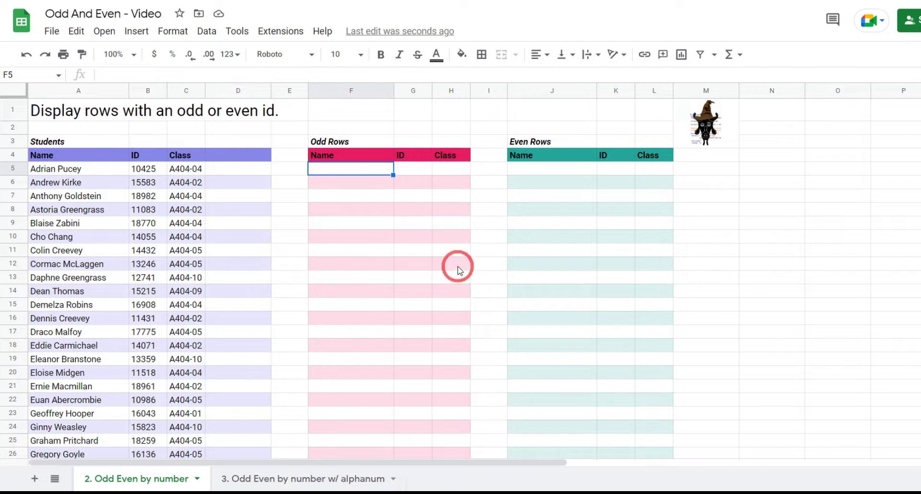
text(=)
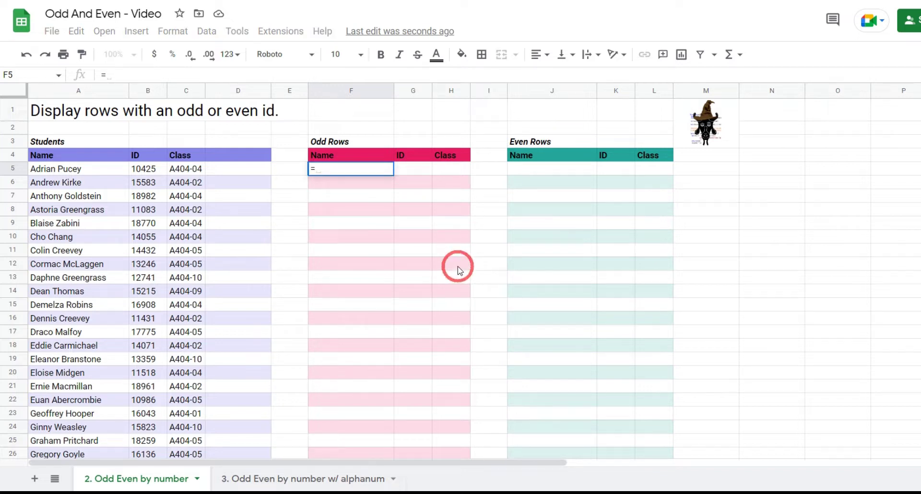
text(FILTER()
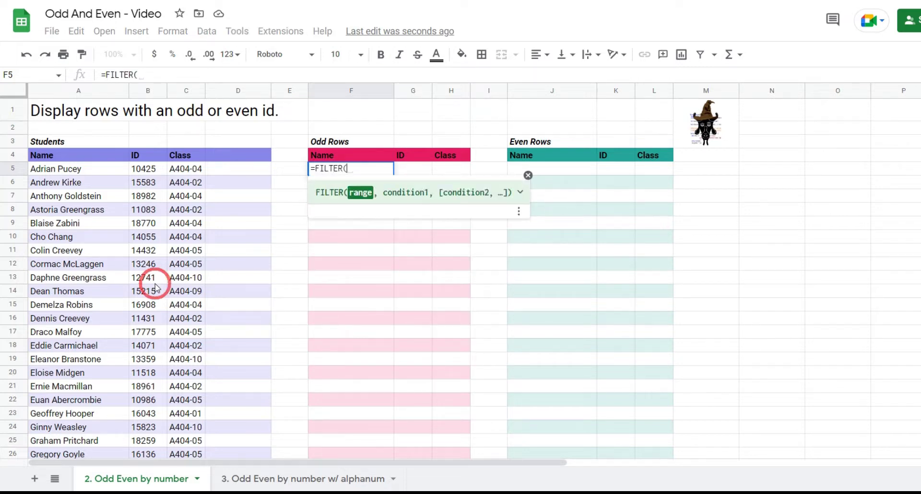
click(50, 174)
drag(48, 173, 192, 287)
text(,)
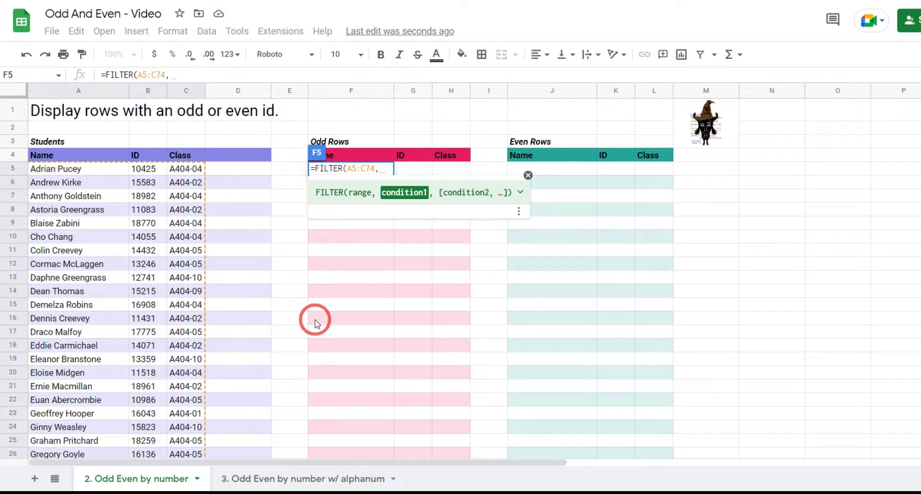
Complete the F5 formula with the condition ARRAYFORMULA(ISODD(B5:B74)) and check the filtered rows down to the end of the list
text(ARRAYFO)
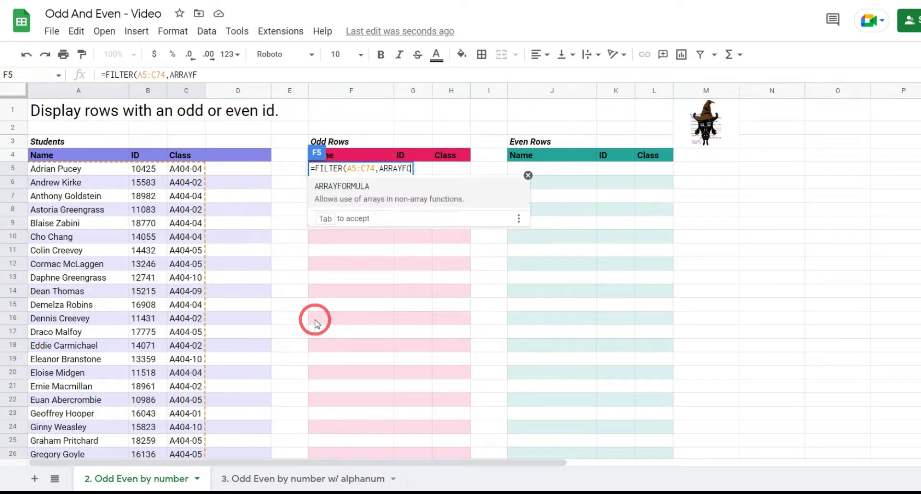
text(RMULA()
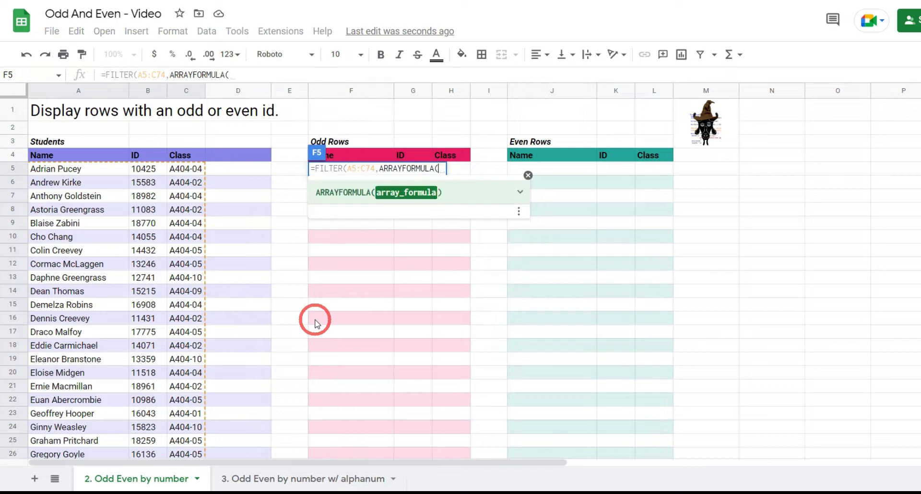
text(IS)
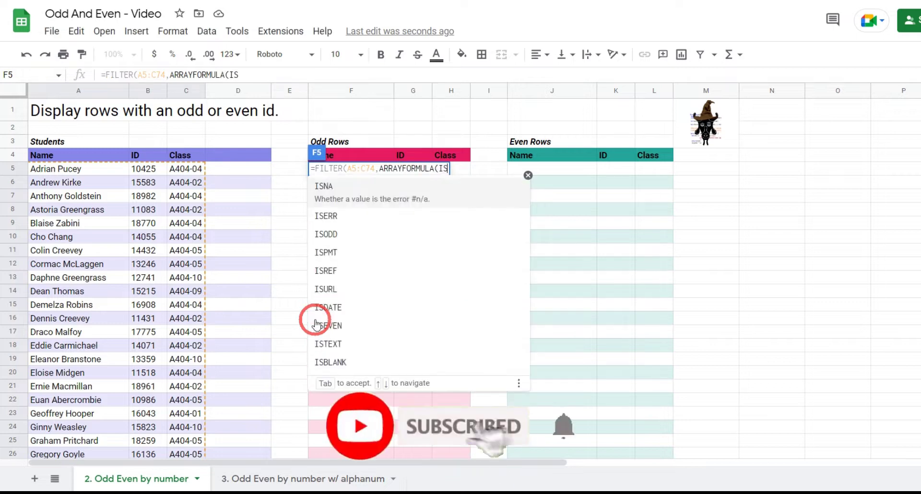
text(ODD()
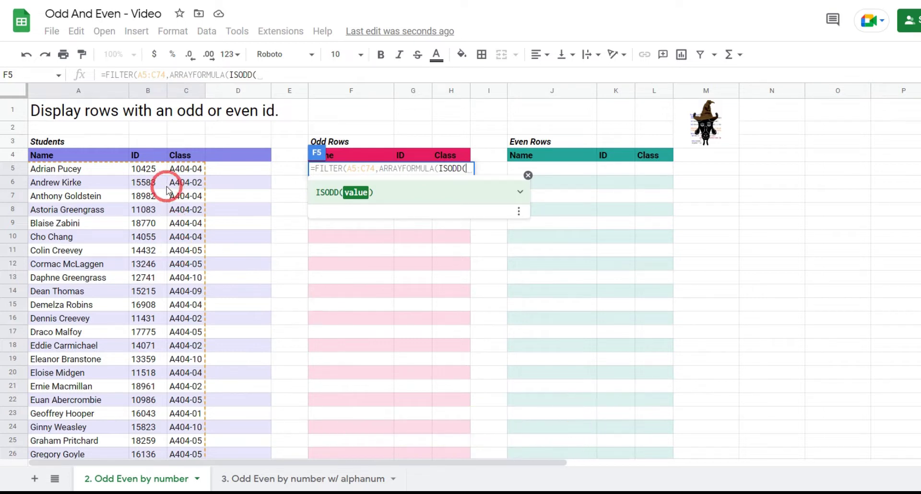
drag(151, 170, 150, 363)
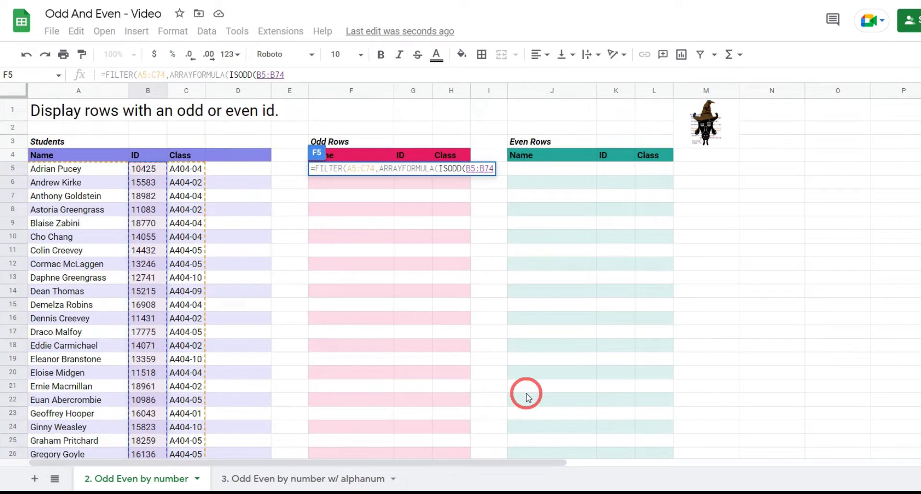
text())
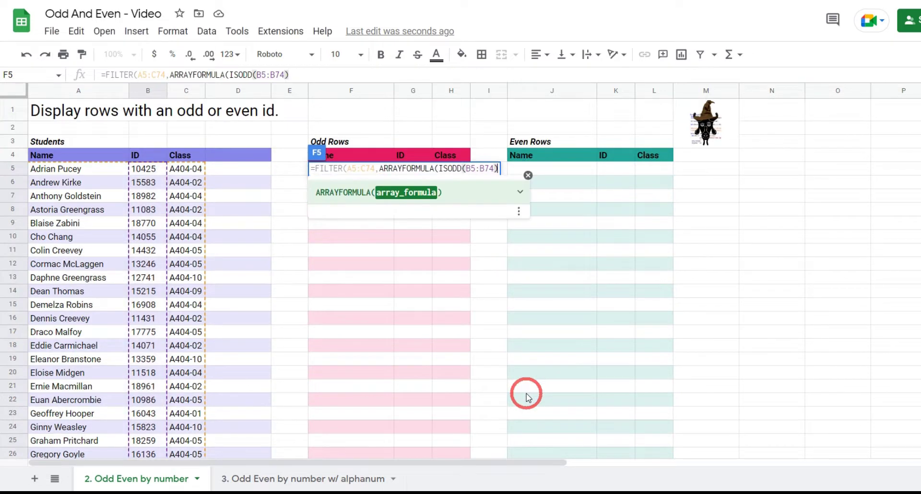
text()))
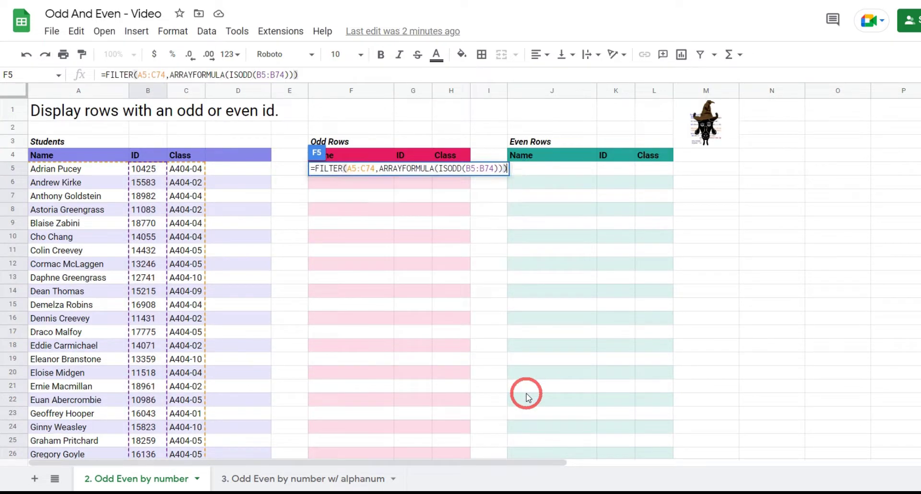
key(Return)
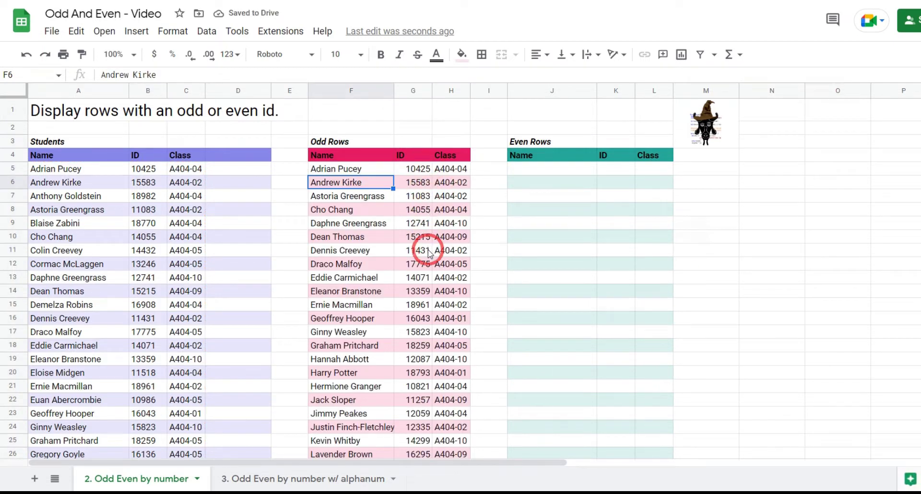
scroll(422, 269, down, 2)
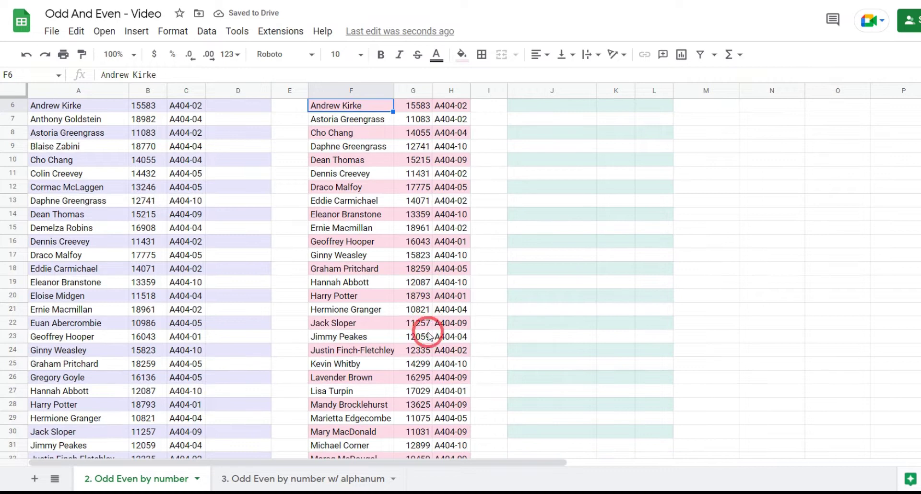
scroll(428, 334, down, 8)
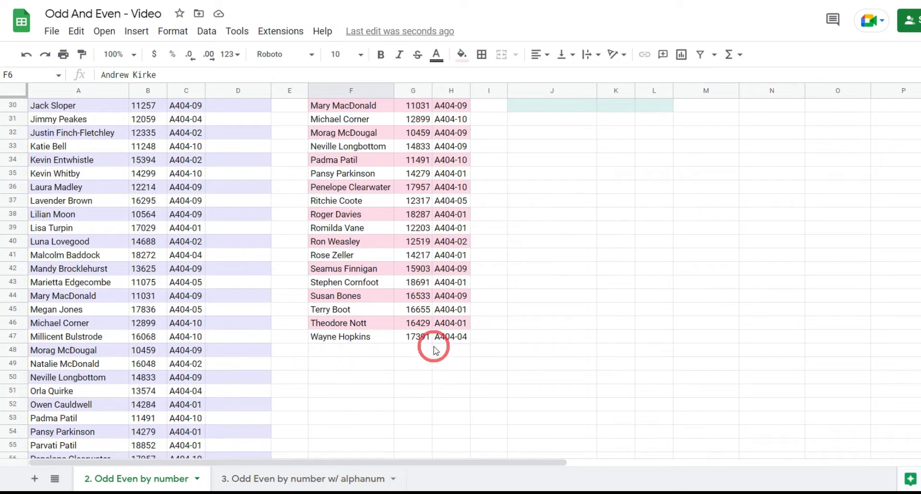
scroll(427, 341, up, 10)
Copy the FILTER formula text from cell F5 and paste it into cell J5 of the Even Rows table
click(562, 171)
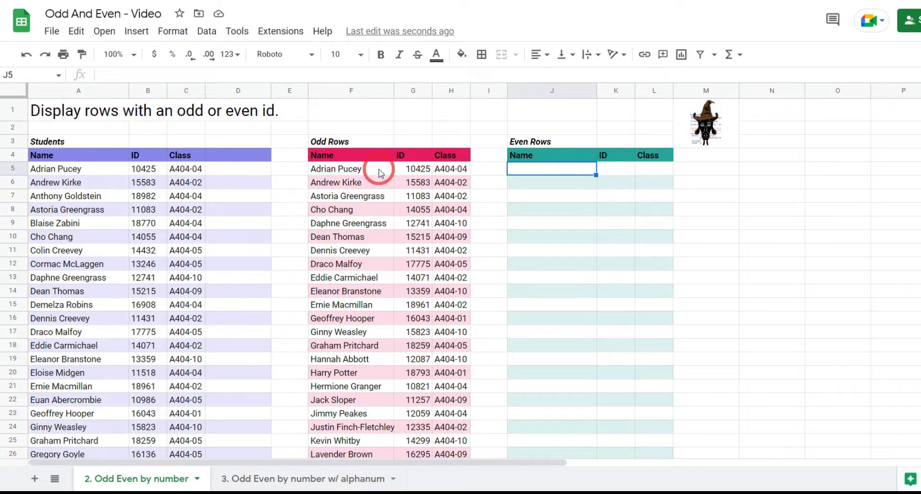
click(350, 169)
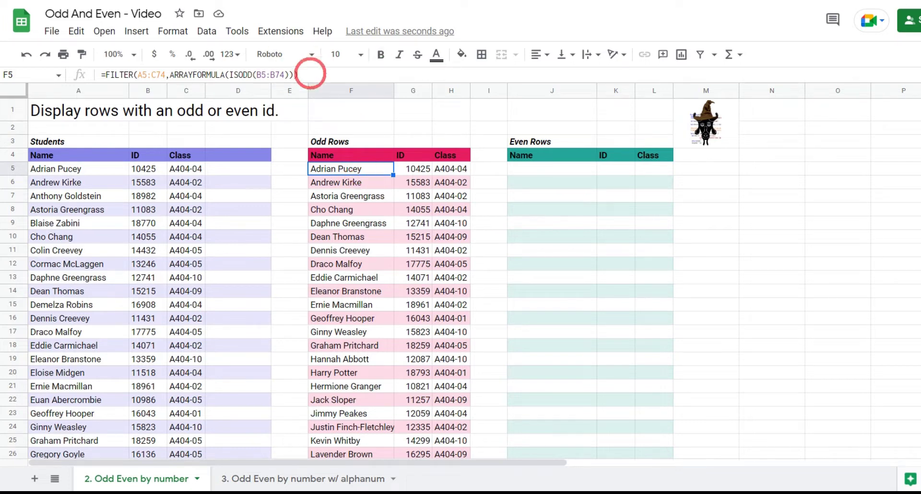
click(303, 75)
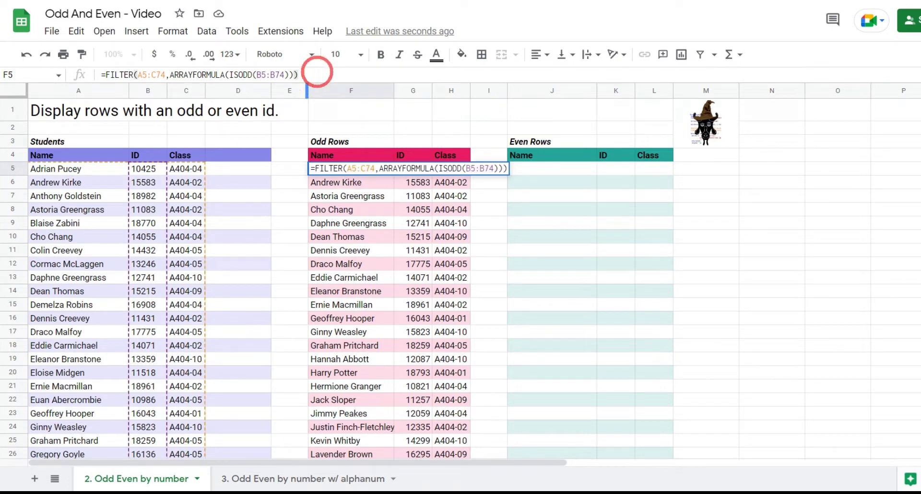
triple_click(317, 72)
key(ctrl+c)
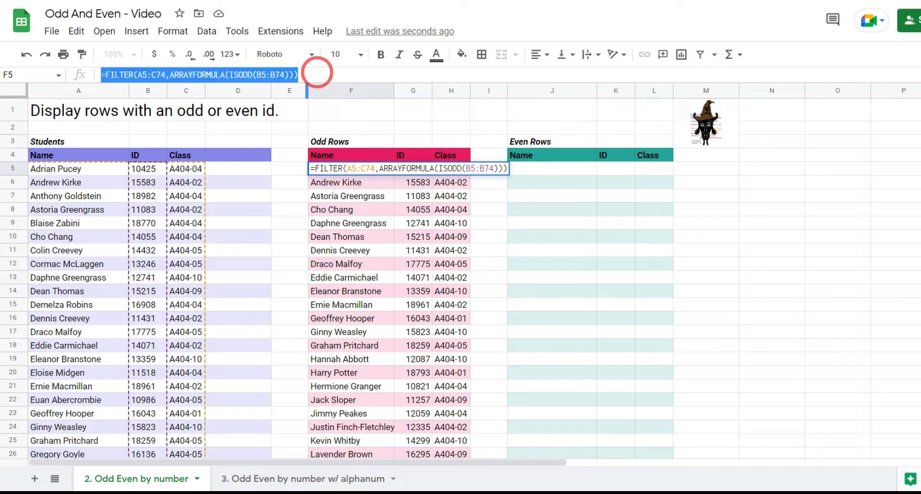
key(Tab)
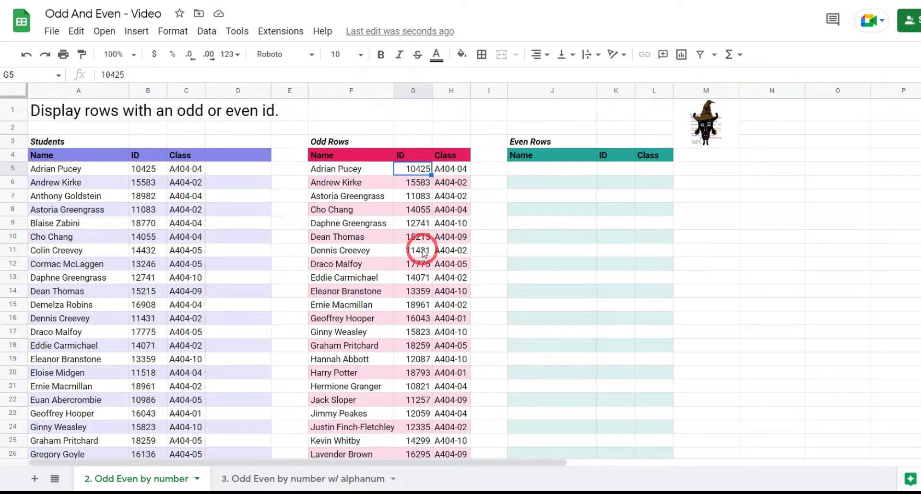
key(Right)
key(Right)
key(Right)
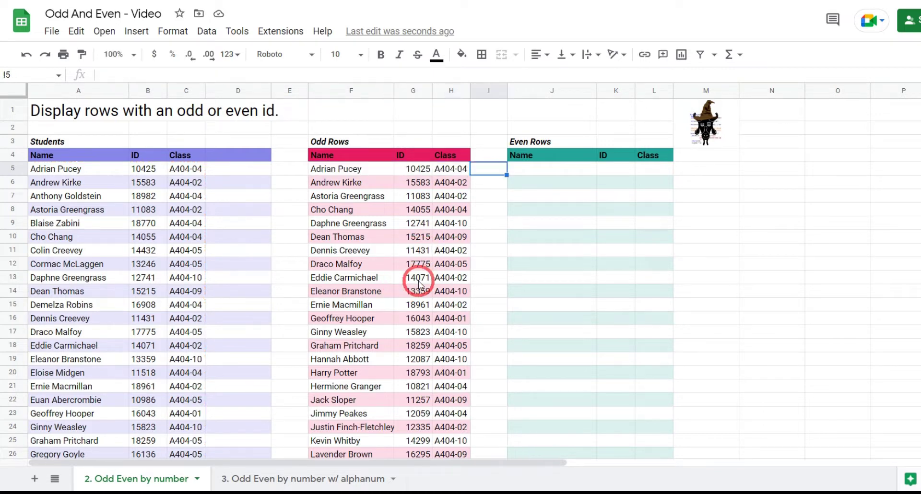
click(300, 71)
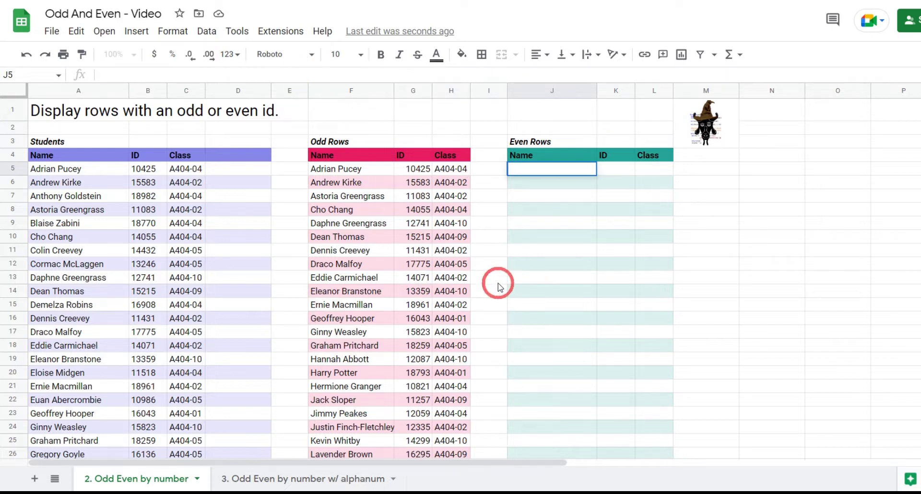
key(ctrl+v)
Replace ISODD with ISEVEN in the J5 formula and check the filtered rows down to the end of the list
double_click(242, 76)
text(ISEVEN)
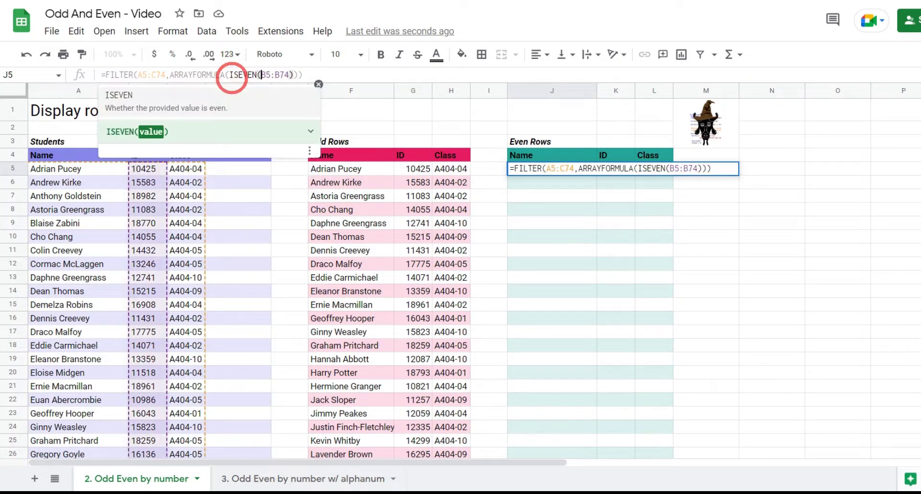
click(705, 226)
click(619, 169)
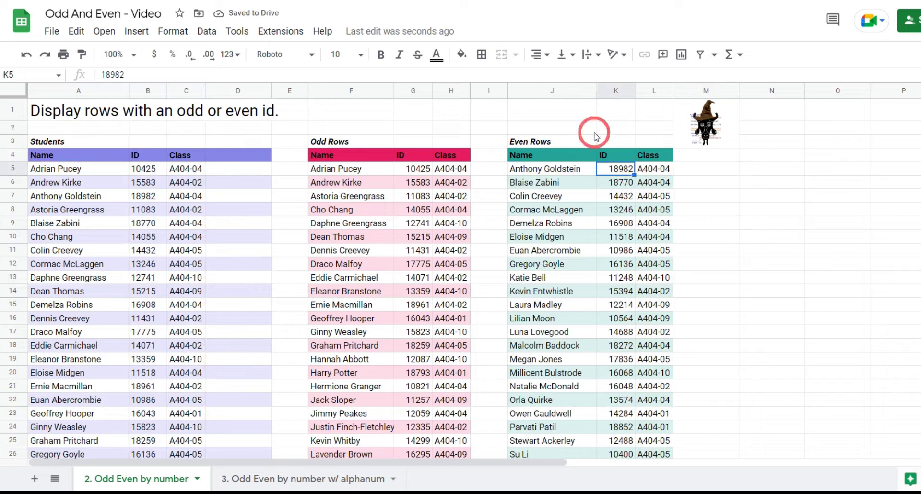
scroll(619, 180, down, 2)
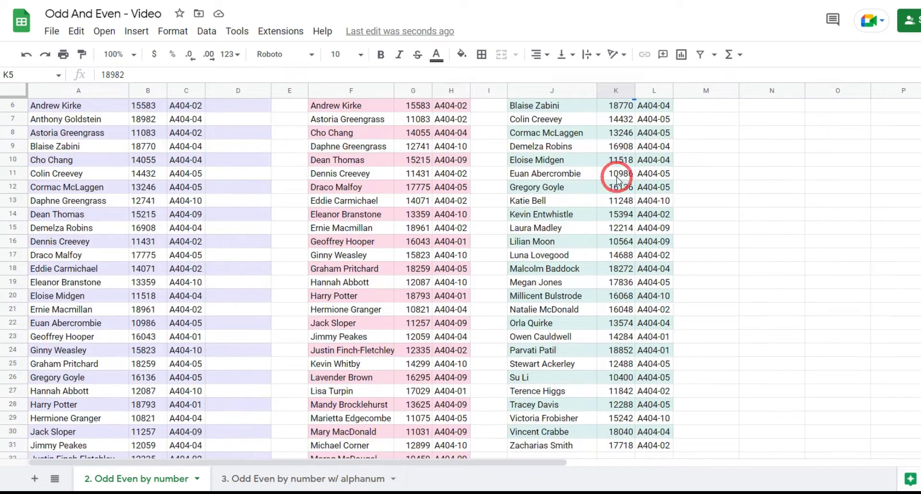
scroll(623, 163, down, 7)
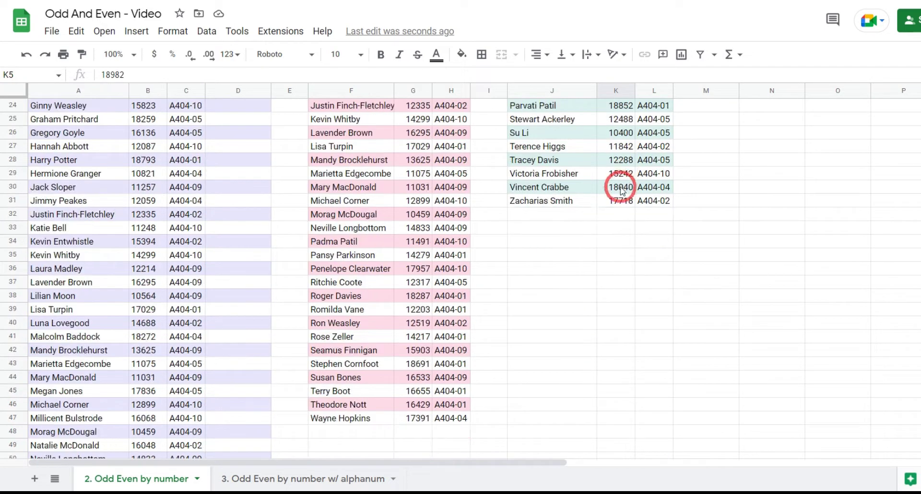
scroll(626, 219, up, 9)
click(186, 169)
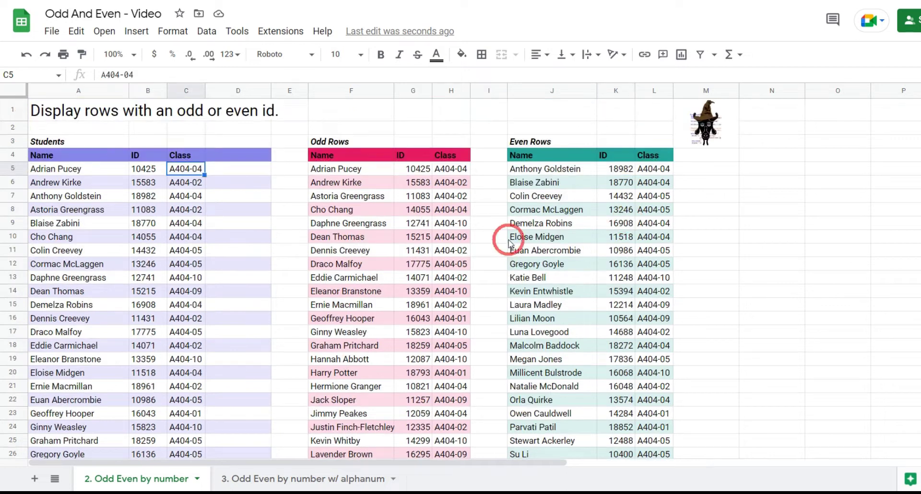
Switch to the sheet "3. Odd Even by number w/ alphanum" and enter =ISODD(B5) in cell N5
click(303, 478)
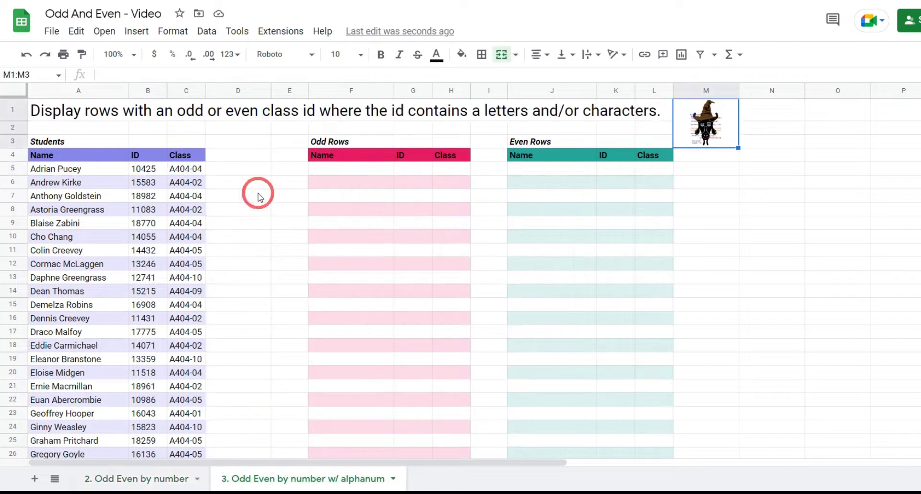
click(194, 169)
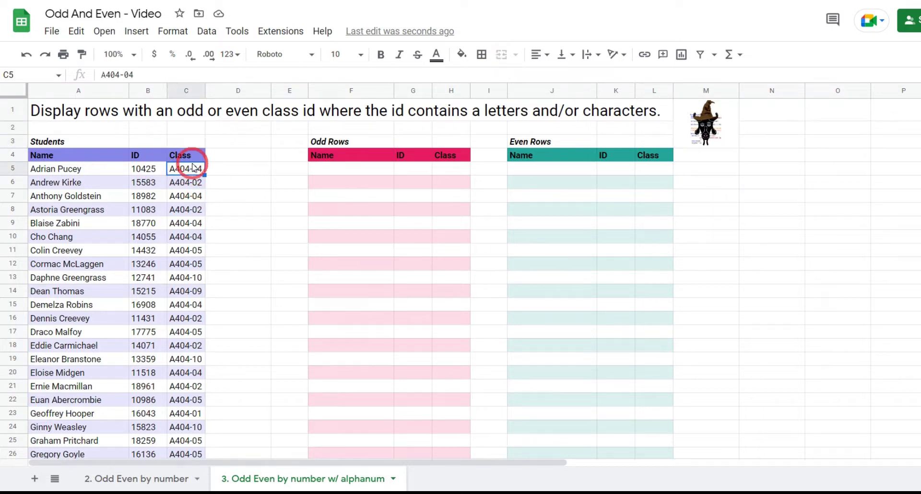
click(764, 170)
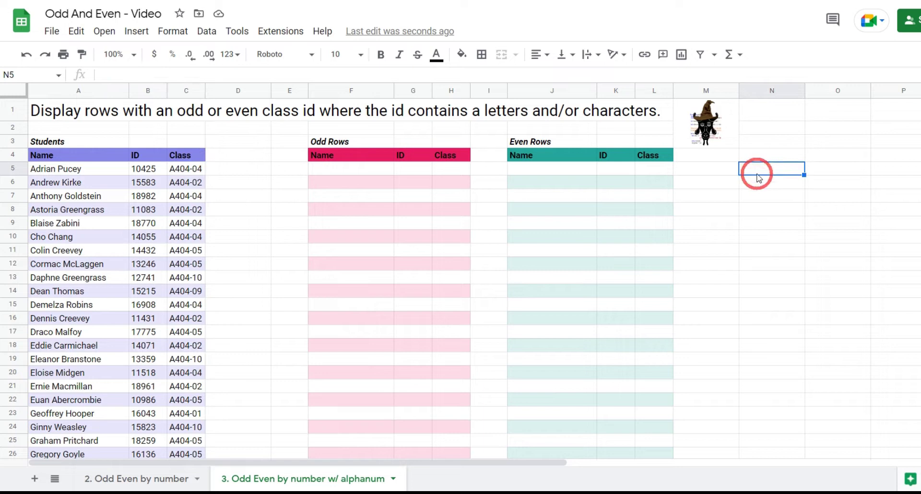
text(=ISOD)
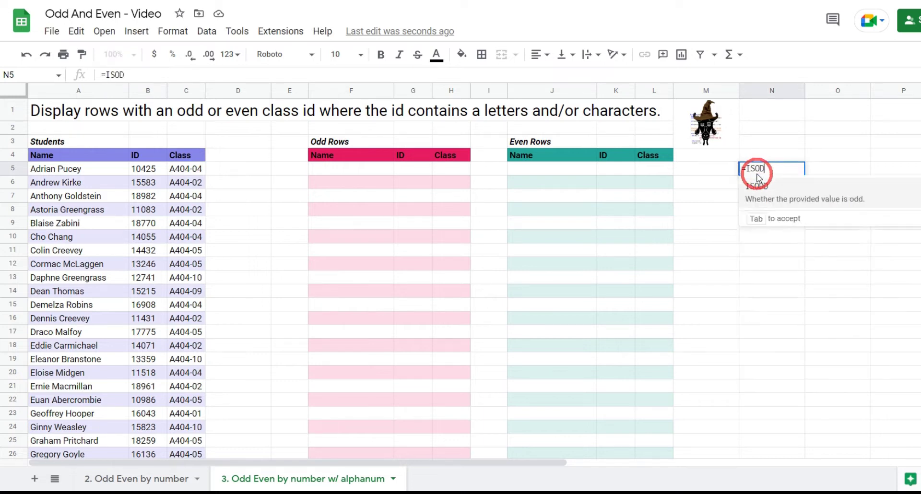
text(D()
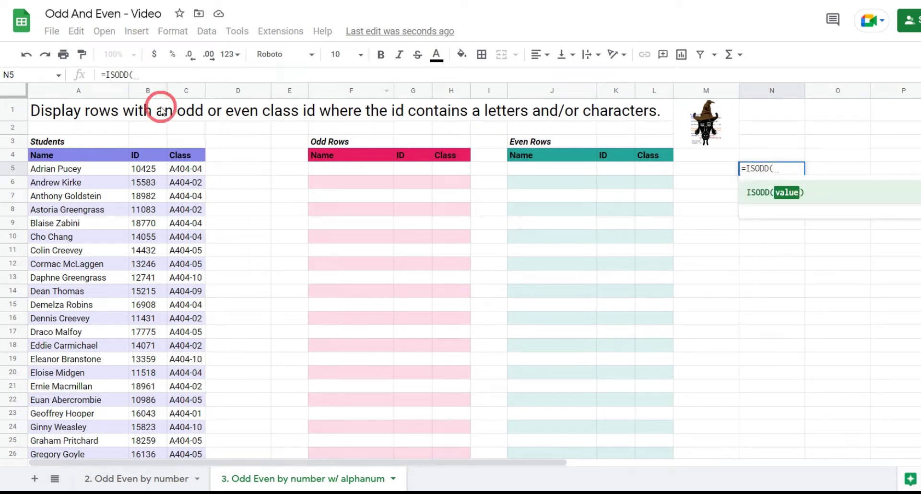
click(154, 170)
text())
key(Return)
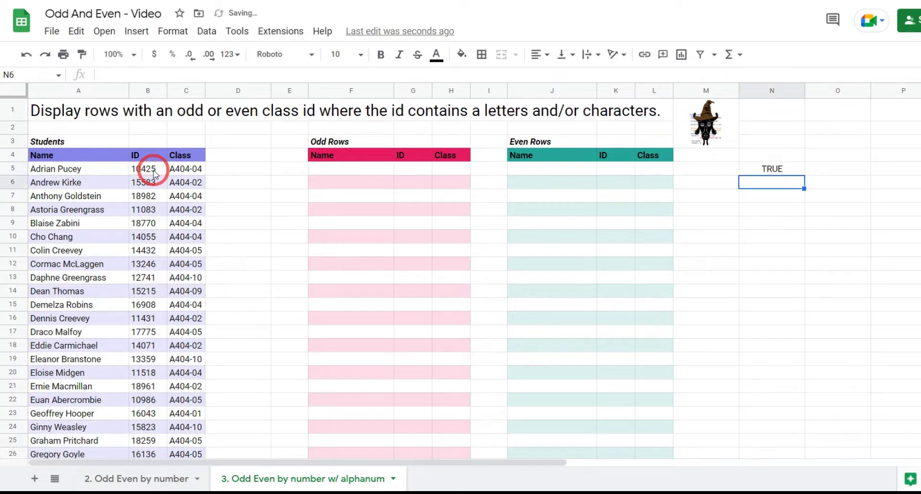
Test the class ID by entering =ISODD(C5) in cell O5, and read the cell's error details
key(Up)
key(Right)
text(=)
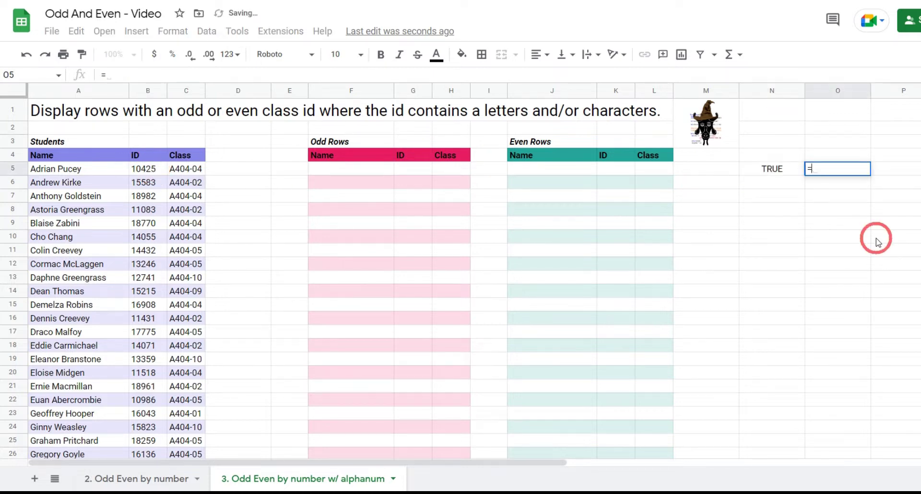
text(ISODD)
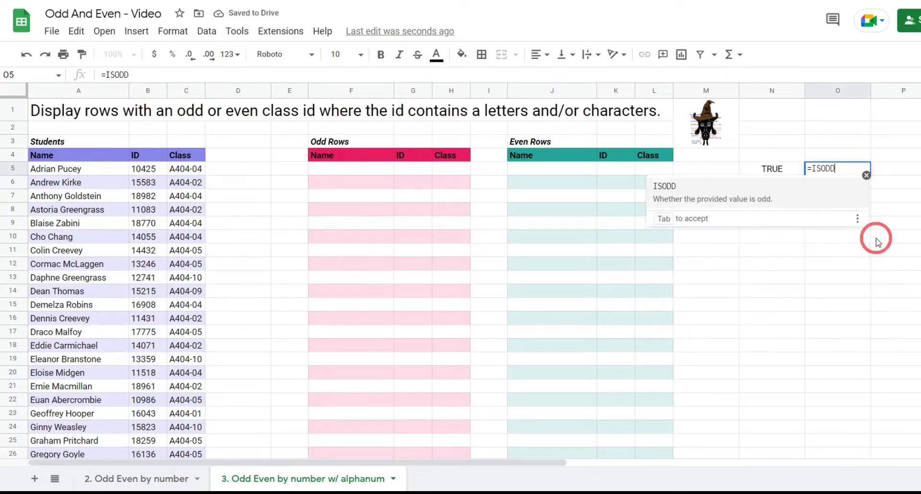
text(()
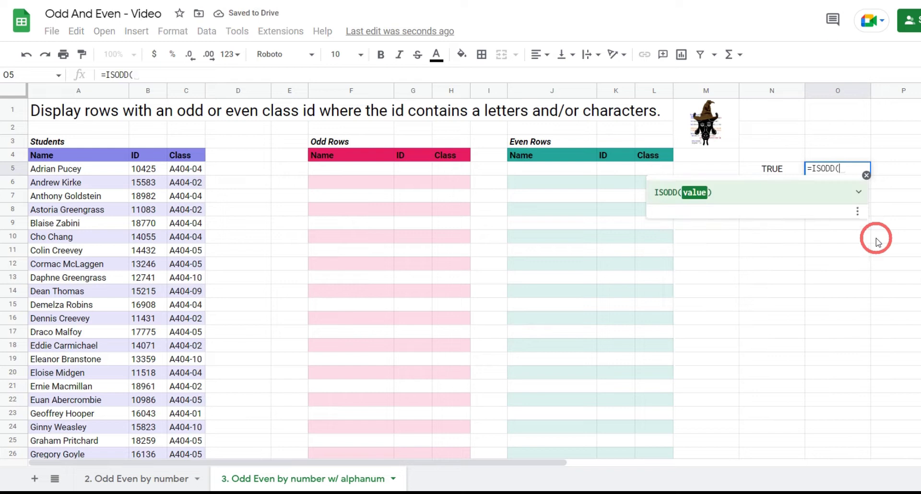
click(178, 172)
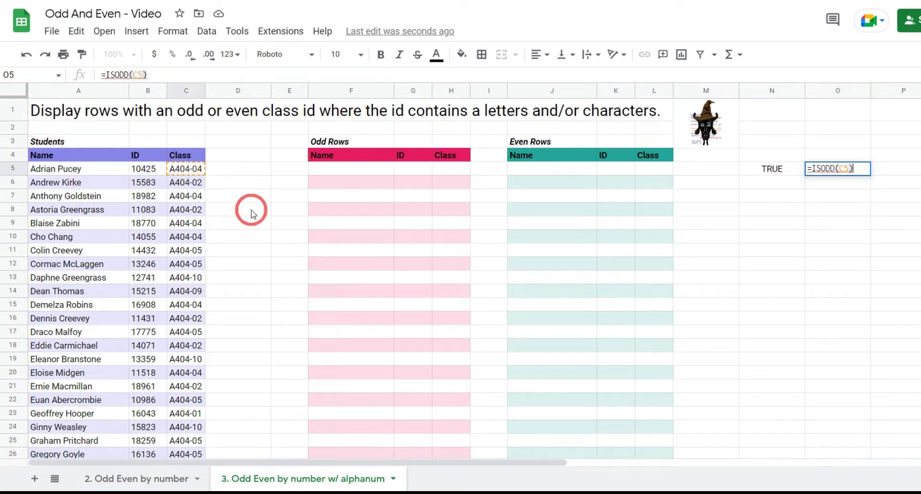
key(Return)
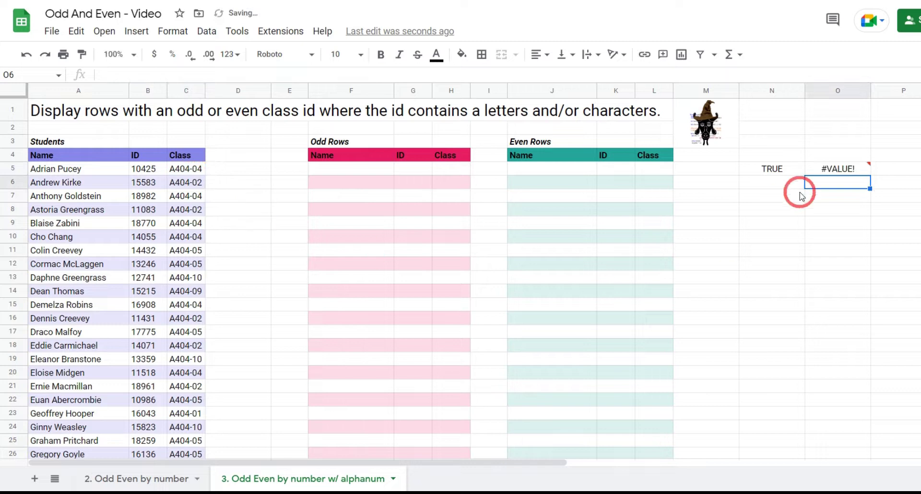
mouse_move(830, 170)
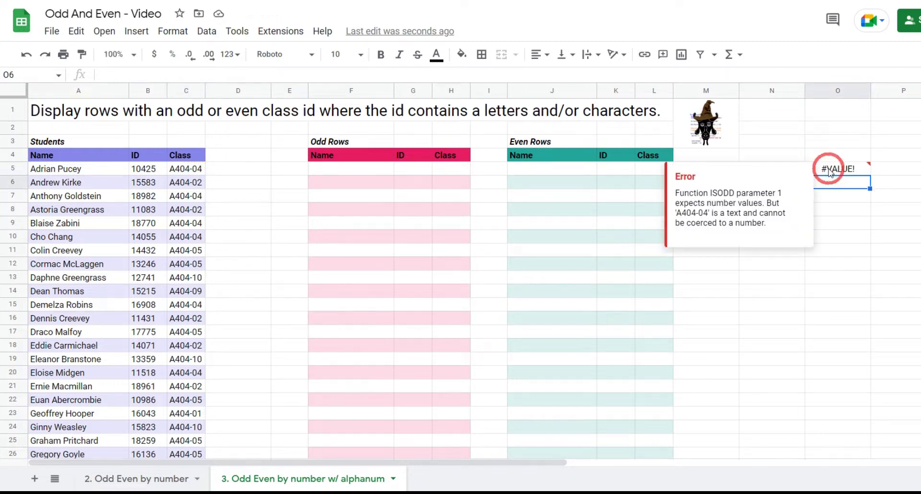
Examine the class IDs in the Class column, starting with cells C5 to C7
click(183, 170)
click(187, 182)
click(187, 195)
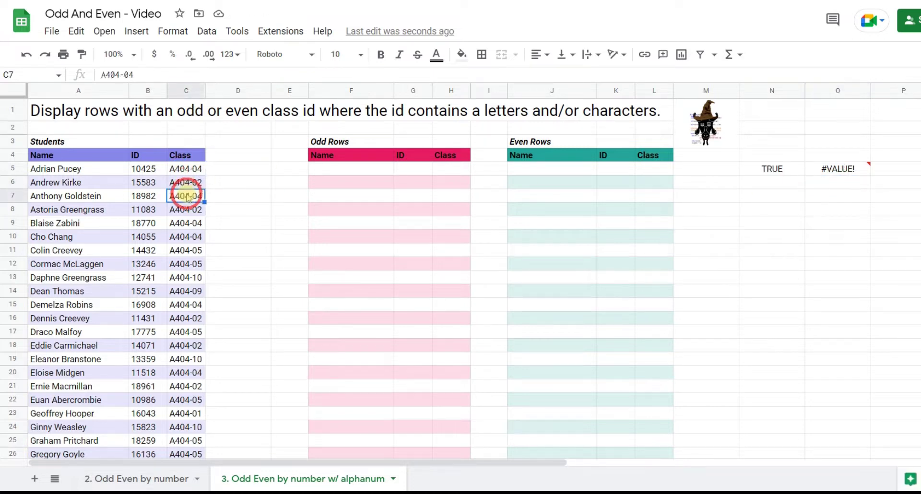
click(190, 184)
click(185, 169)
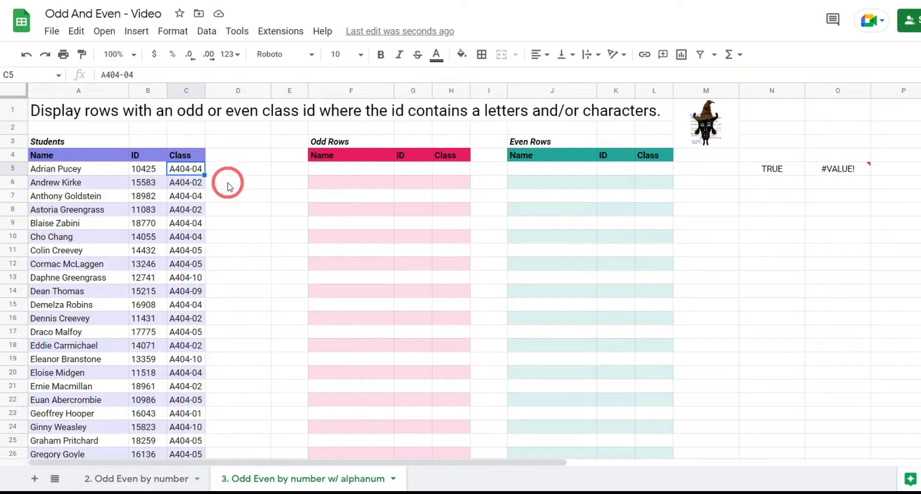
scroll(175, 329, down, 3)
scroll(267, 353, up, 3)
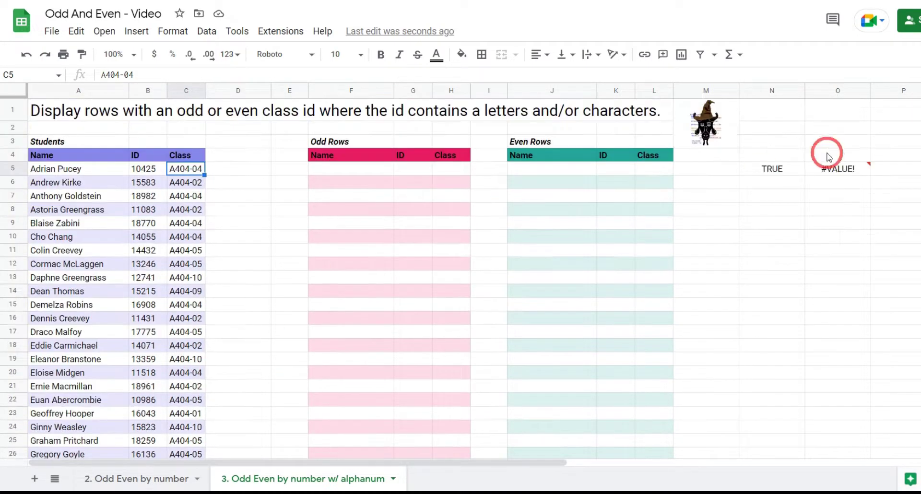
Clear the ISODD test formulas from cells O5 and N5
click(839, 168)
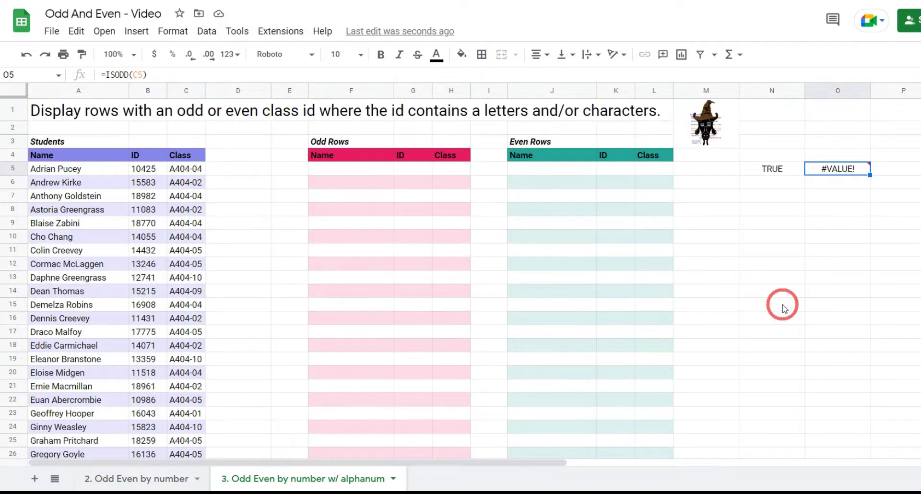
key(Delete)
click(775, 171)
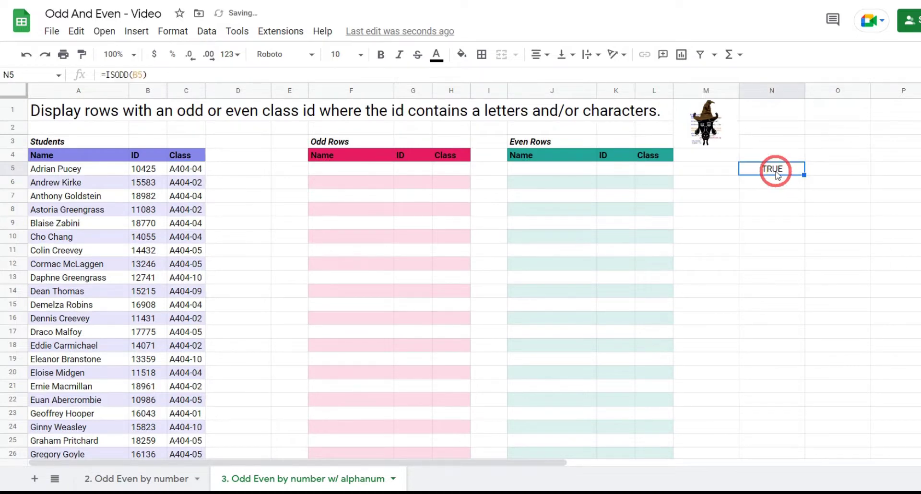
key(Delete)
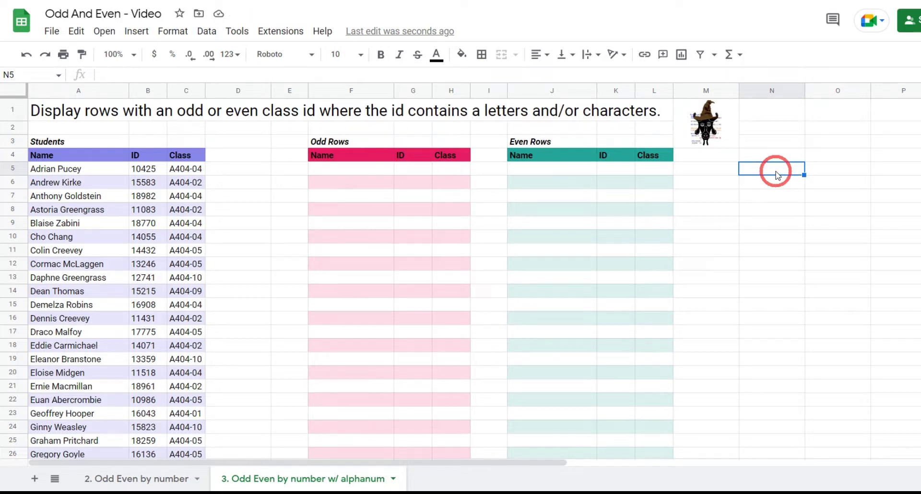
Draft the formula =RIGHT(C5, 2) in cell N5 to extract the last two characters of the class ID
text(=RIGHT()
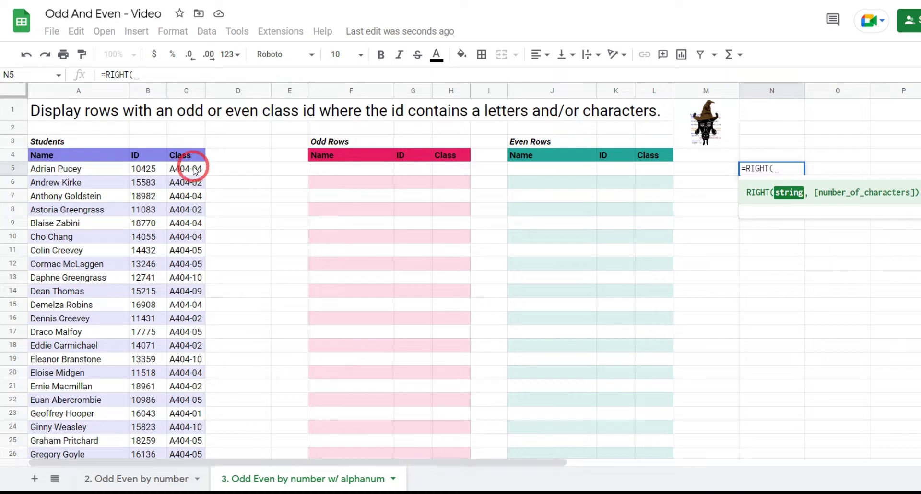
click(194, 170)
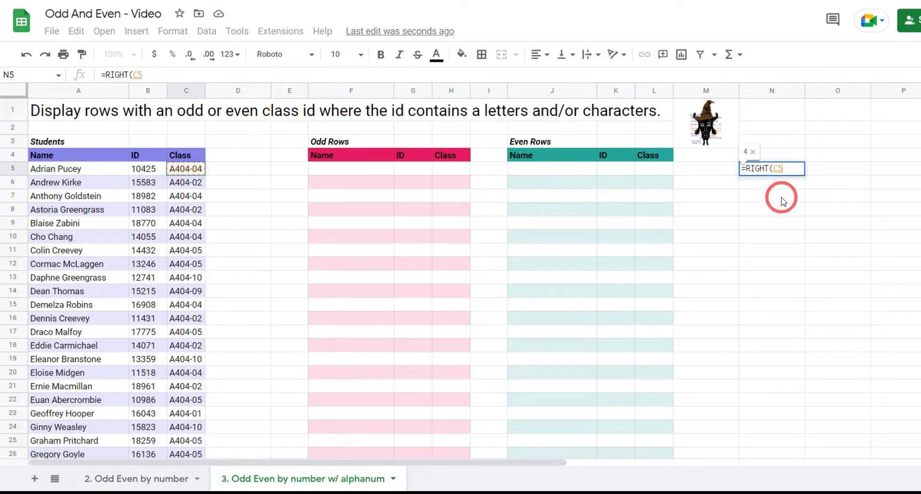
text(,)
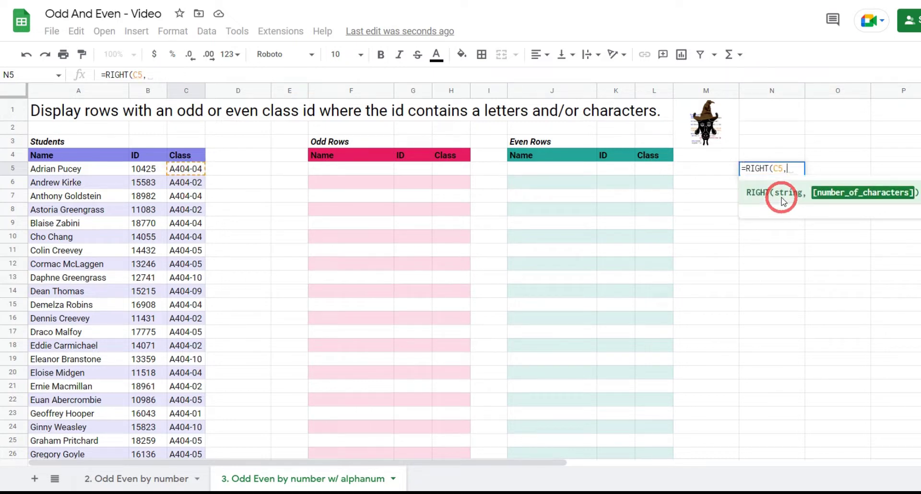
text( 2))
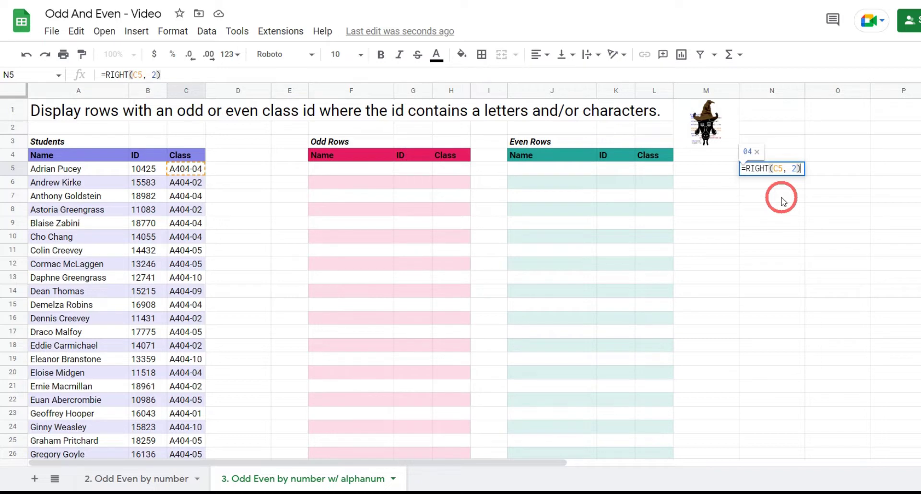
Remove the character count from the N5 formula and enter it as =RIGHT(C5)
key(BackSpace)
key(BackSpace)
key(BackSpace)
key(BackSpace)
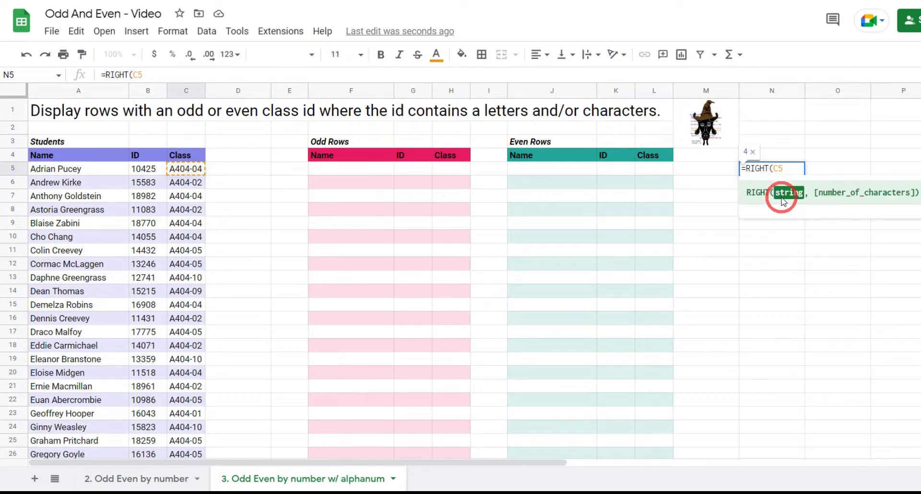
text())
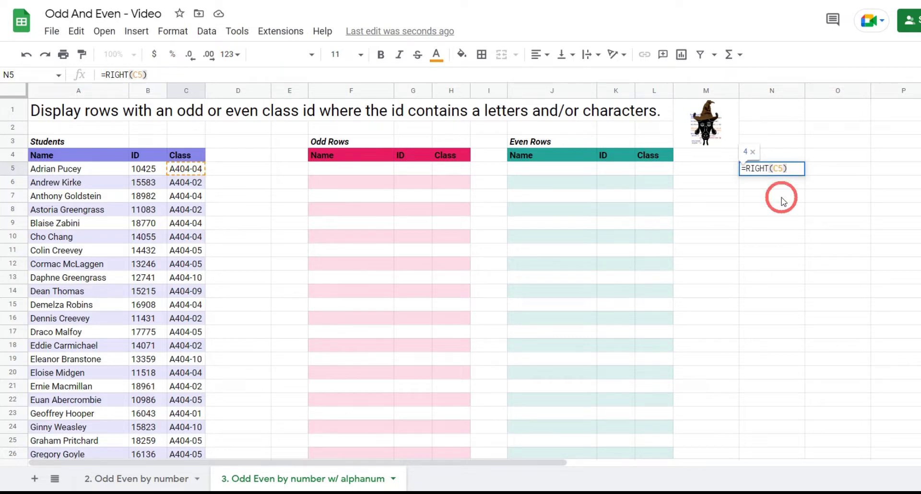
key(Return)
Fill the N5 formula down to N22 to compare it with the class IDs, and clear the test cells
click(787, 169)
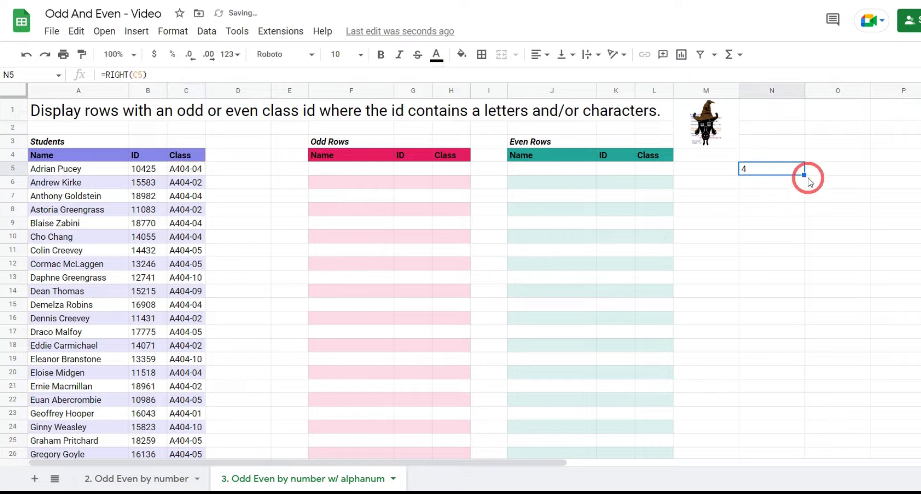
drag(803, 175, 804, 403)
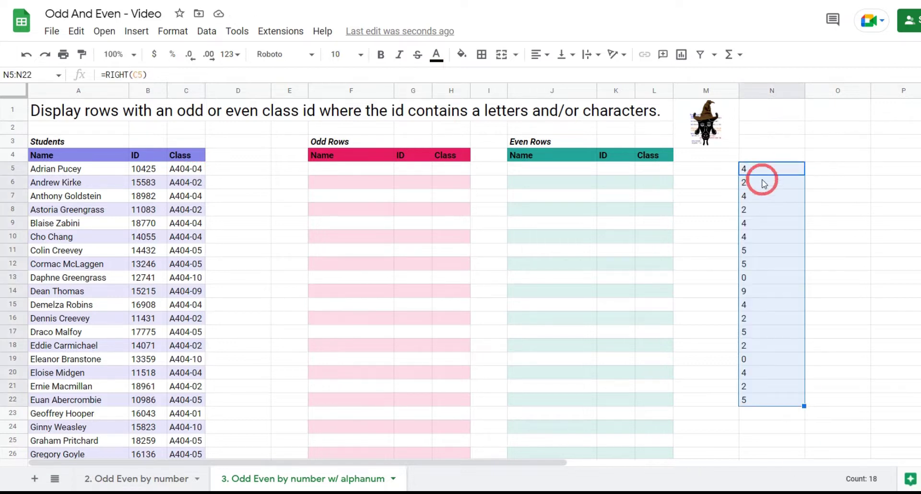
drag(192, 170, 197, 386)
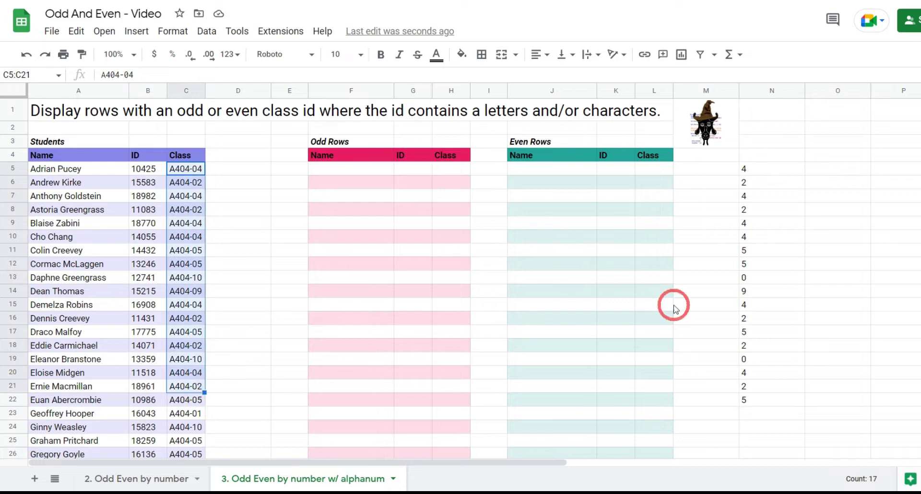
click(782, 172)
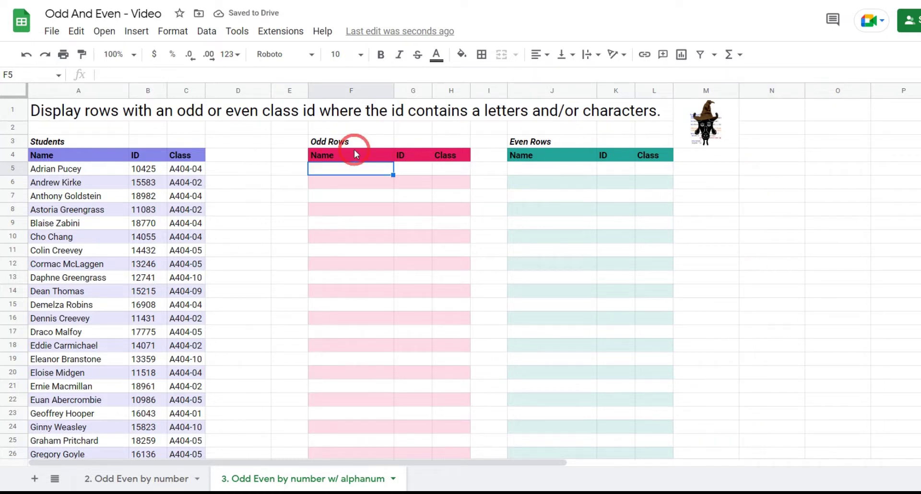
Start a FILTER formula in cell F5 of the Odd Rows table with the range A5:C74
text(=)
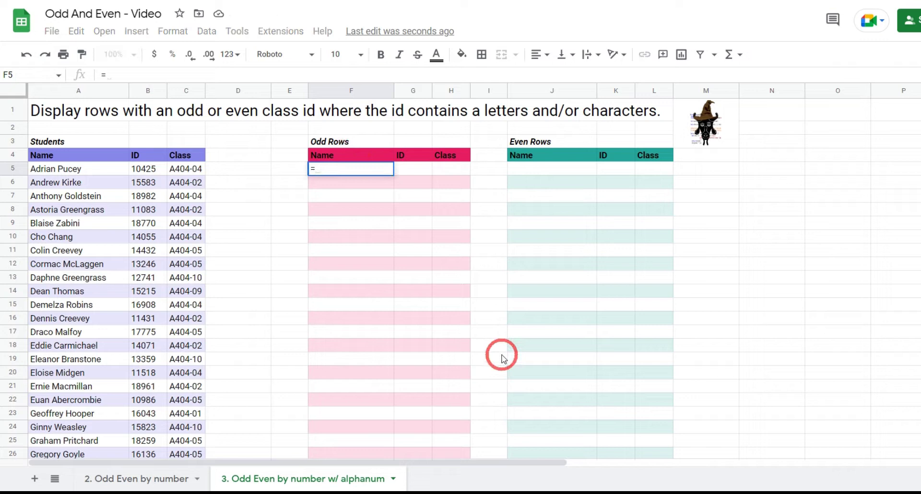
text(FILTER()
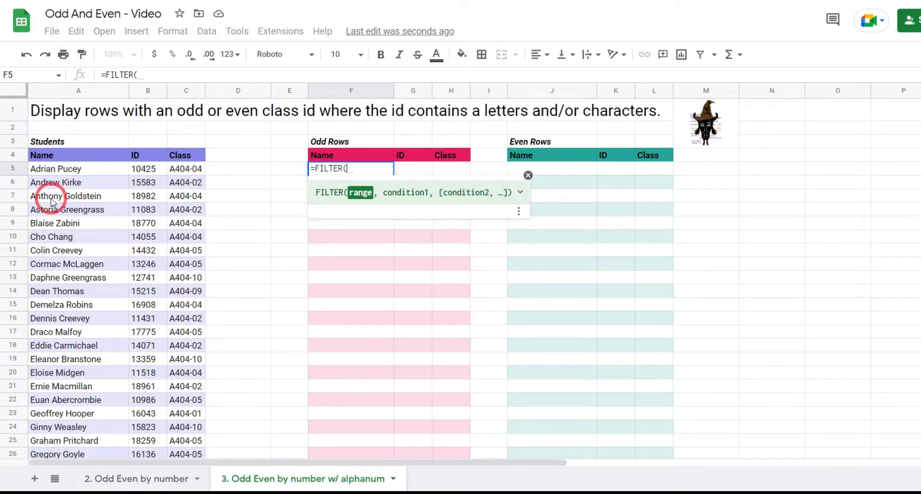
drag(61, 172, 191, 393)
text(,)
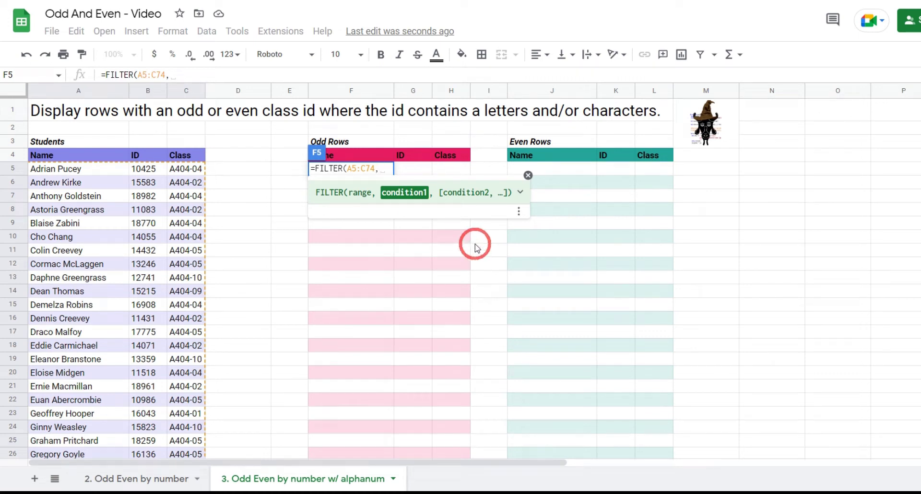
Nest ARRAYFORMULA, ISODD and RIGHT as the condition of the FILTER formula in F5
text(ARRAYFORMULA)
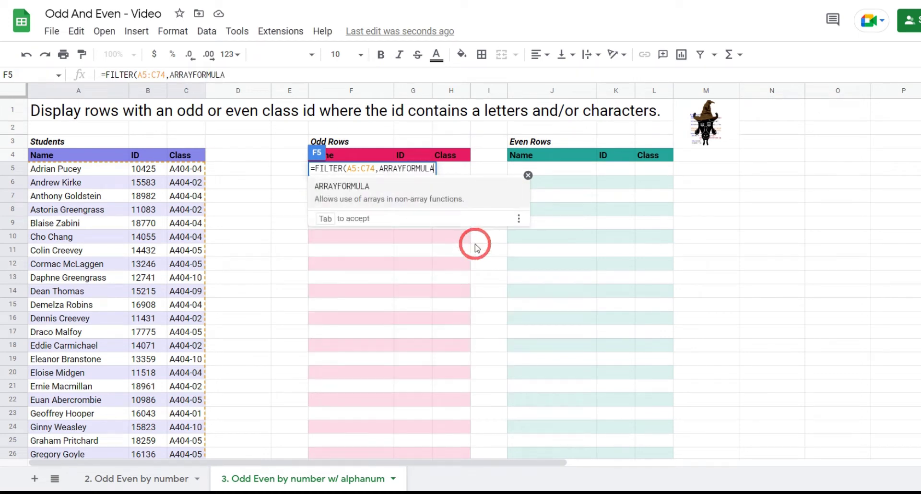
text(()
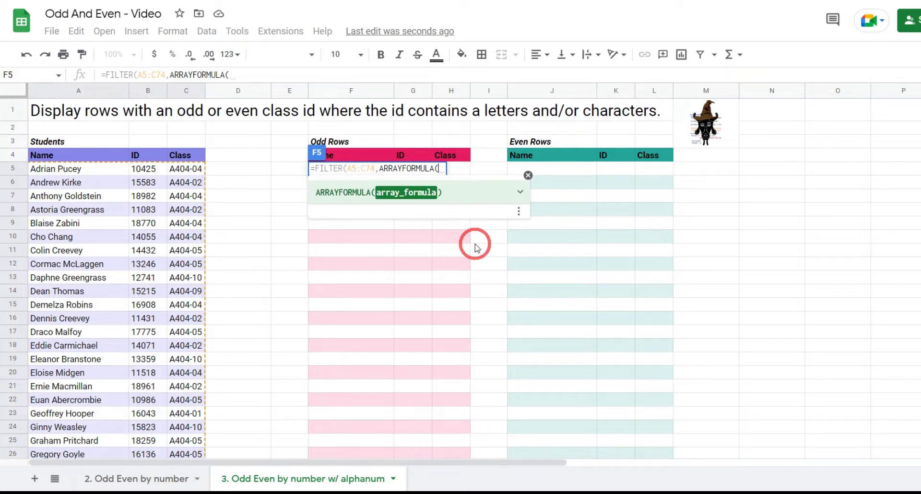
text(ISODD()
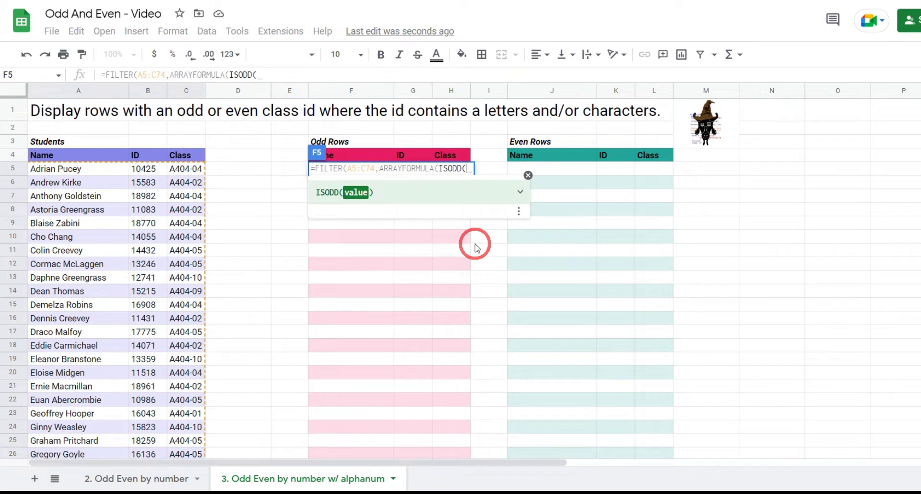
text(RIGHT()
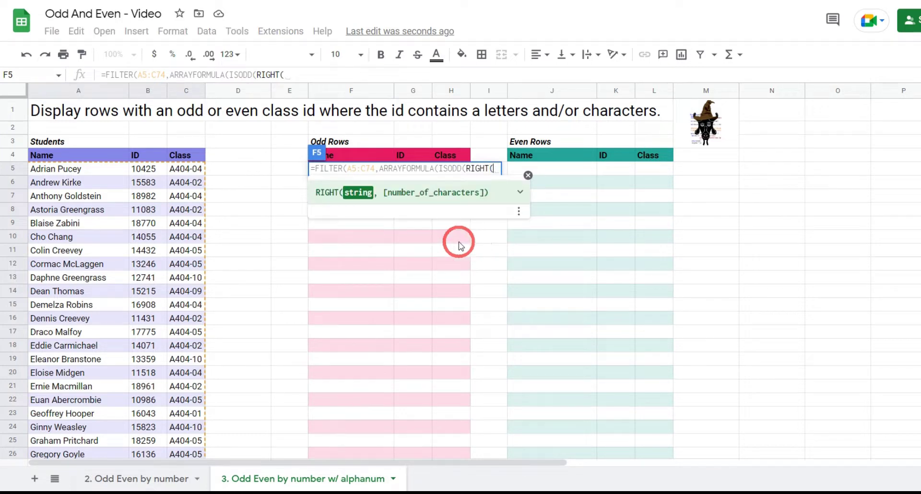
Give RIGHT the class range C5:C74, close all the nested functions and enter the F5 formula
click(194, 174)
drag(194, 174, 190, 195)
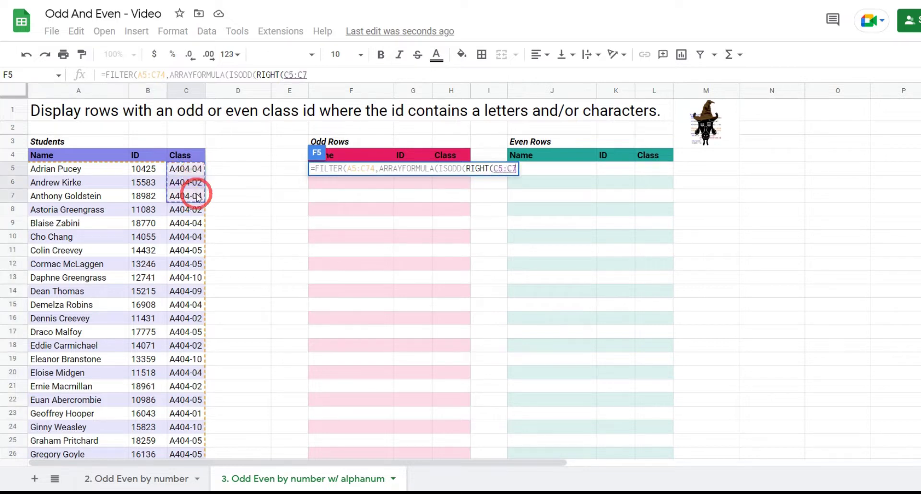
click(312, 77)
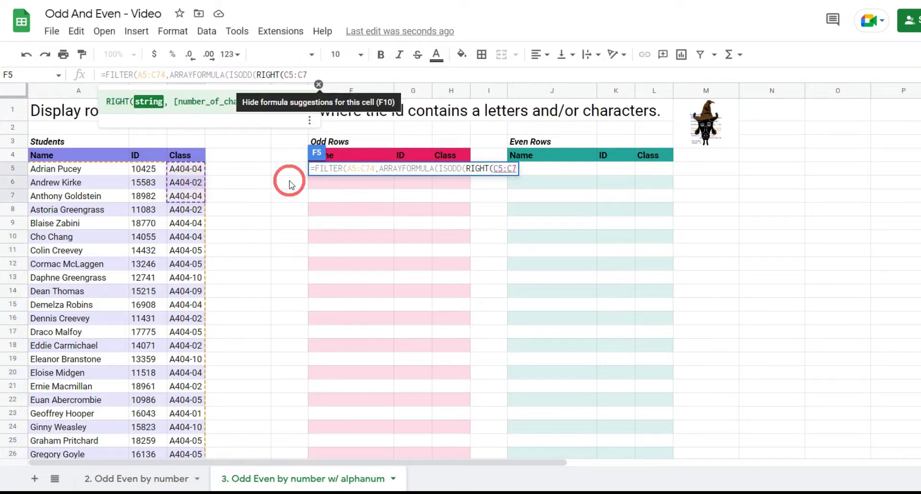
text(4)
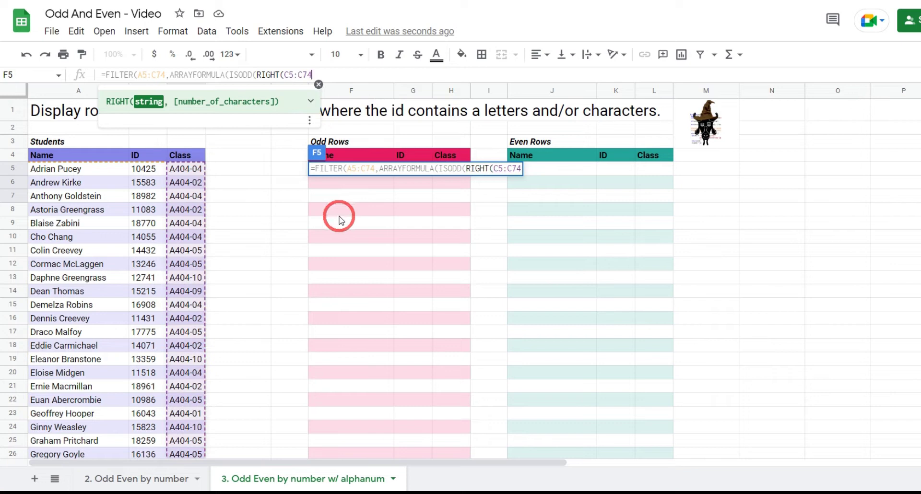
text())
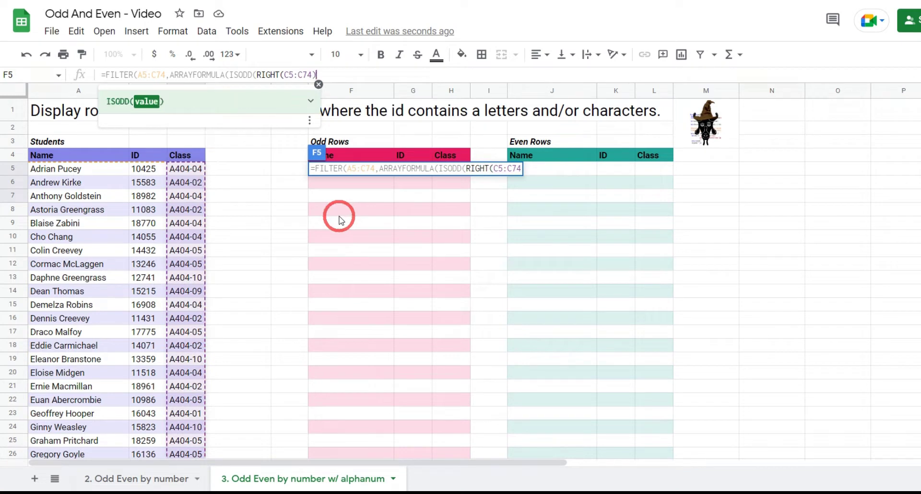
text())
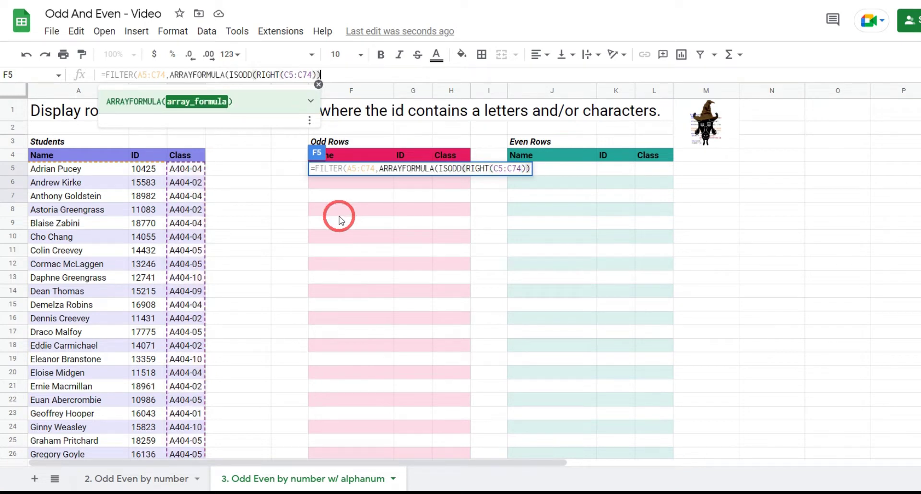
text())
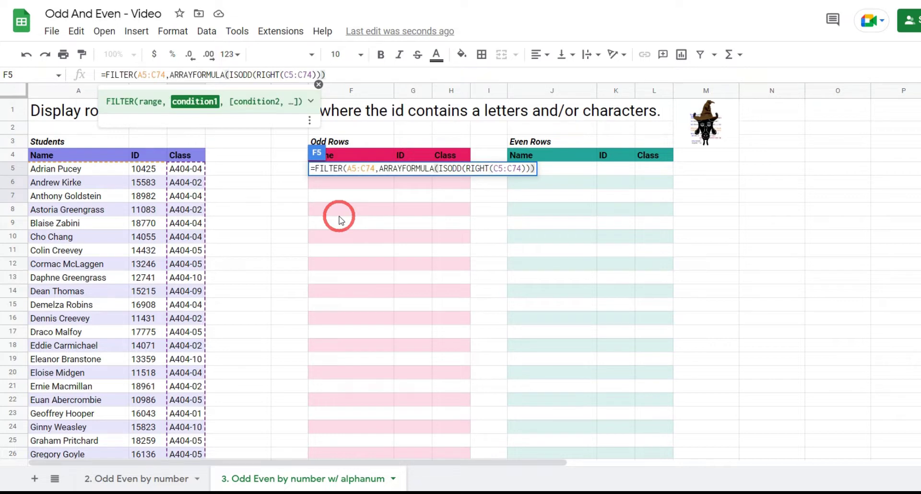
text())
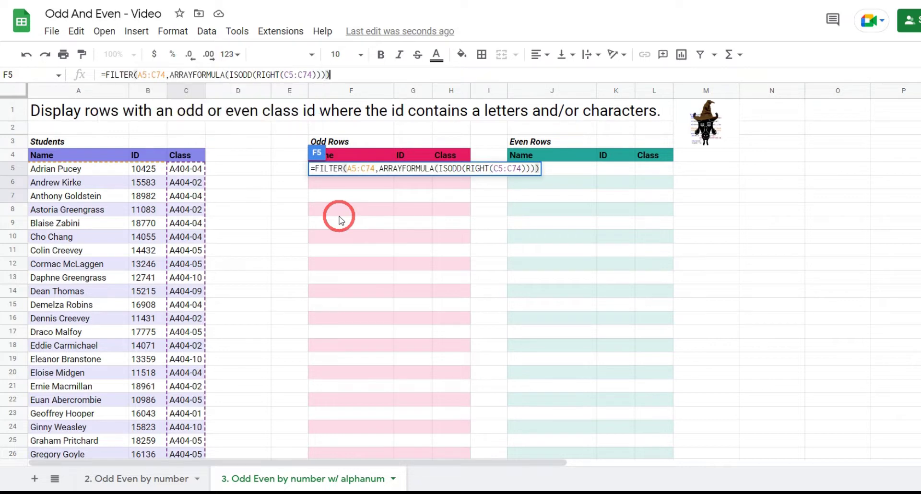
key(Return)
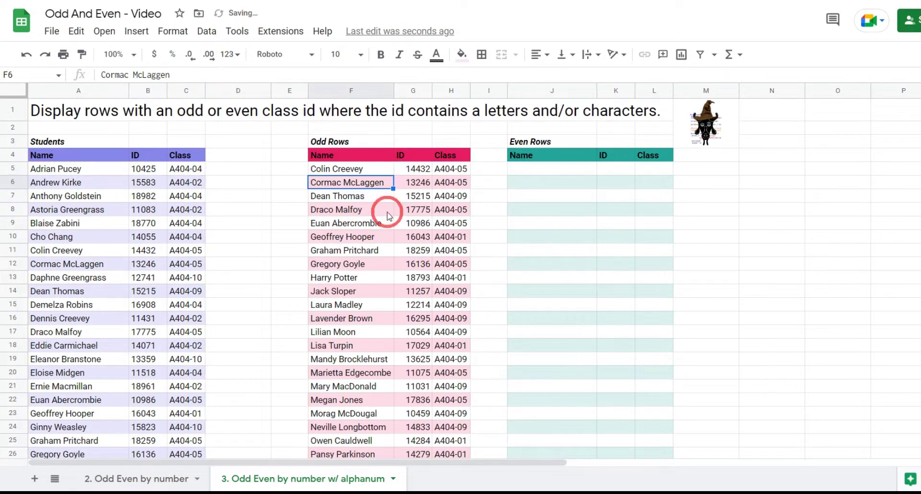
Look over the filtered odd rows and open a SORT function around the FILTER in the F5 formula
scroll(455, 194, down, 5)
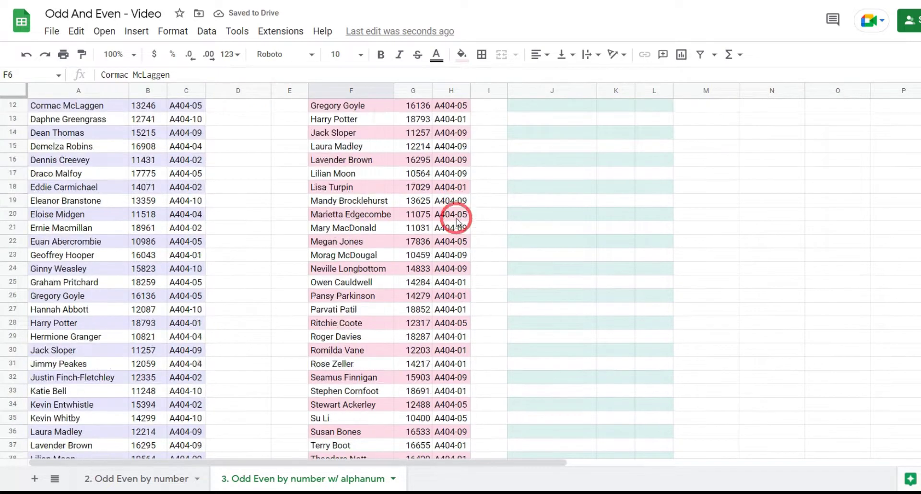
scroll(456, 308, down, 2)
scroll(456, 308, up, 8)
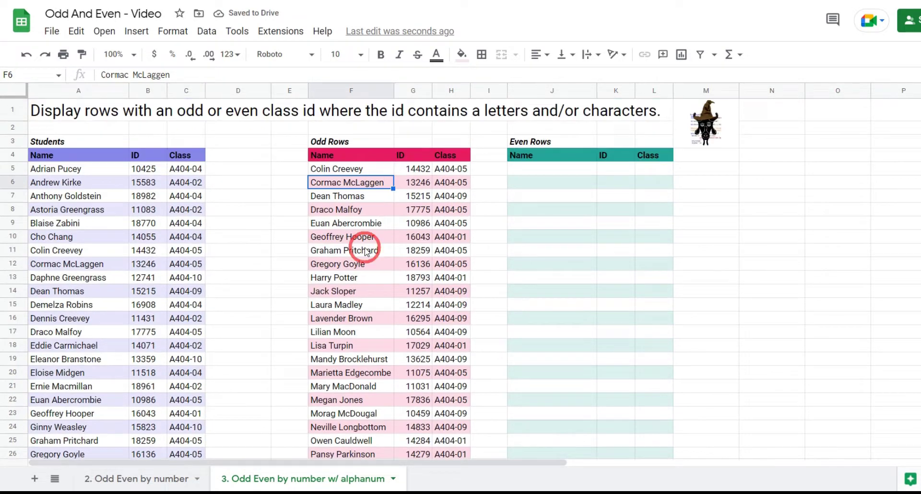
click(338, 170)
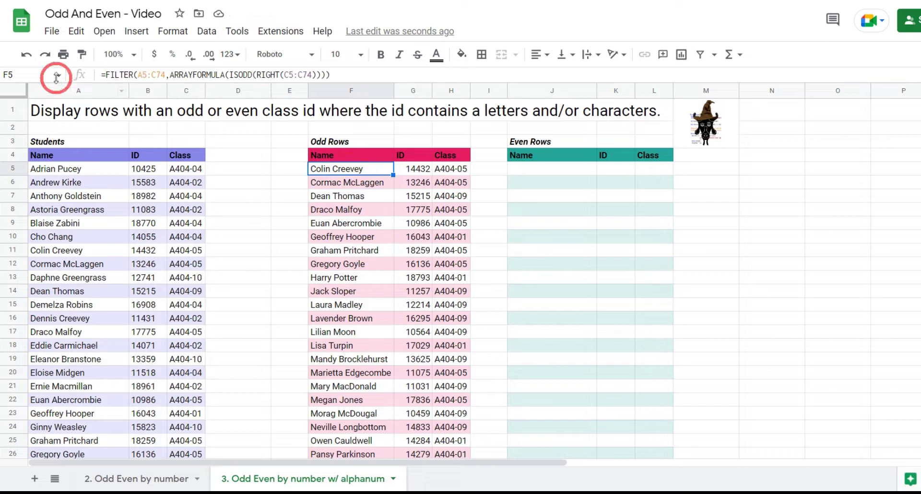
click(104, 75)
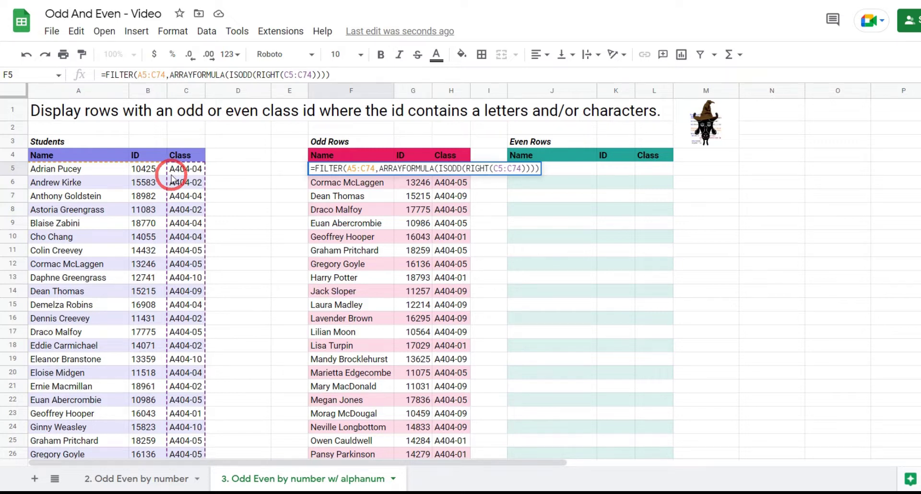
text(SORT)
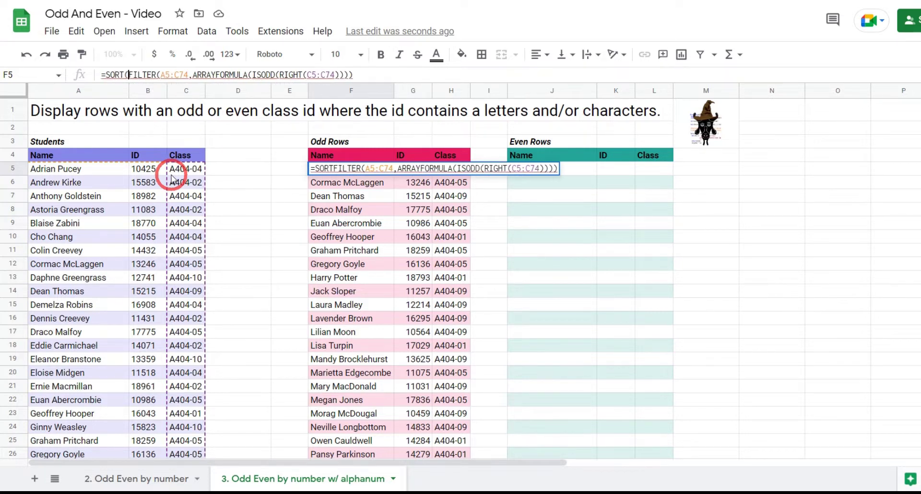
text(()
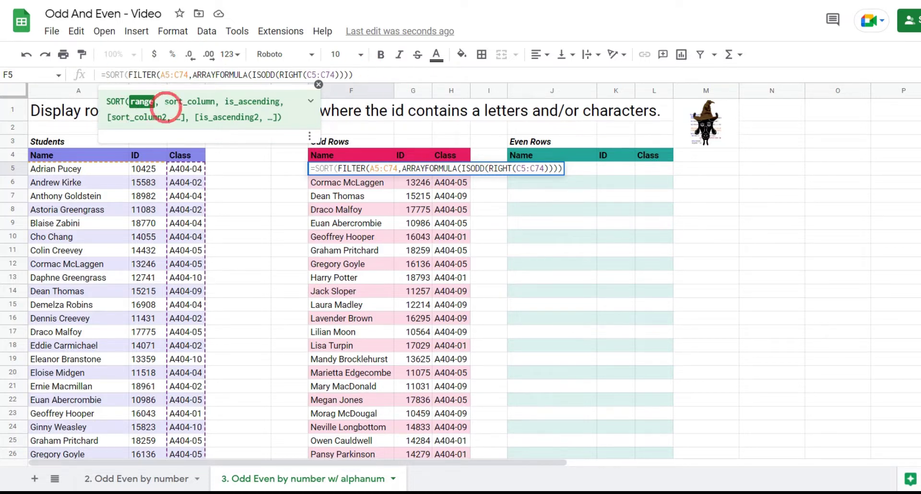
Complete the SORT in F5 with sort column 3 and TRUE for ascending order, and enter the formula
click(375, 75)
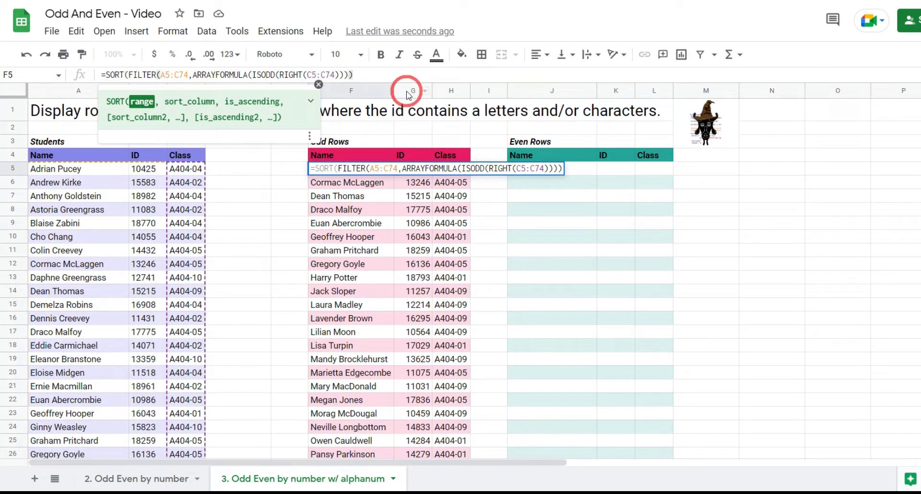
text(,)
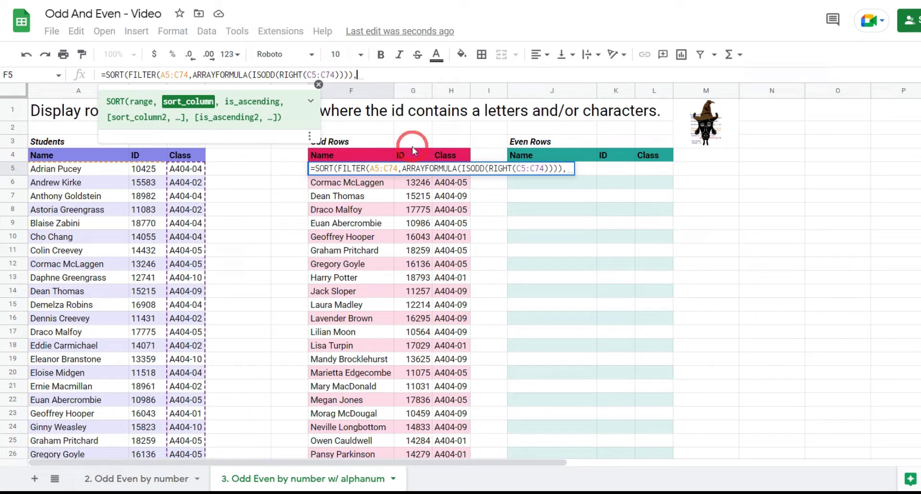
text(3)
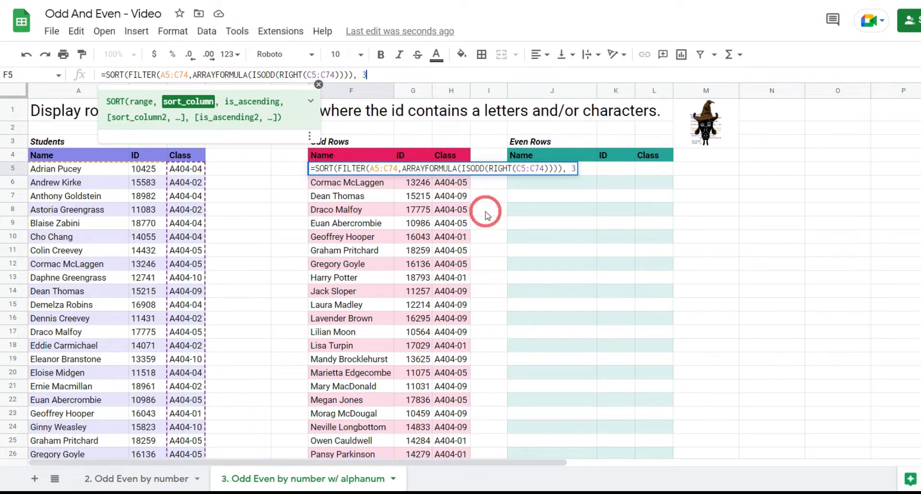
text(, )
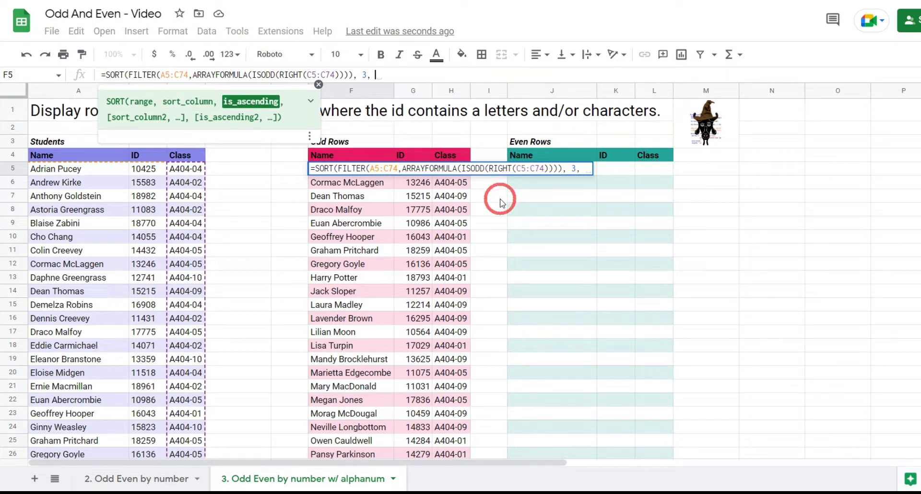
text(TRUE)
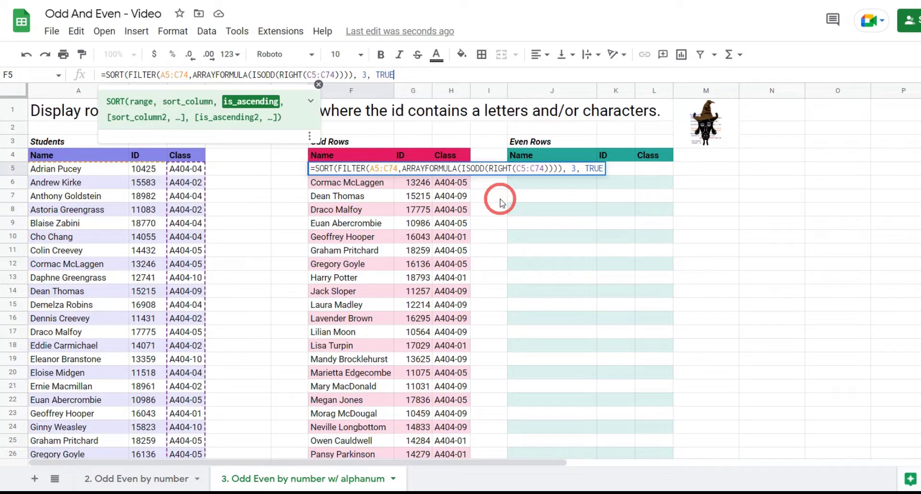
text())
key(Return)
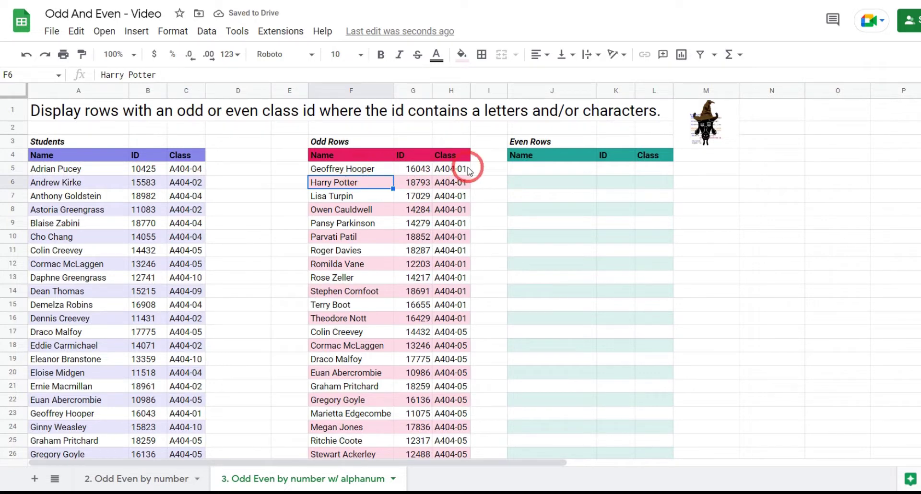
Check the sorted odd rows and copy the full F5 formula text into cell J5 of the Even Rows table
scroll(438, 181, down, 6)
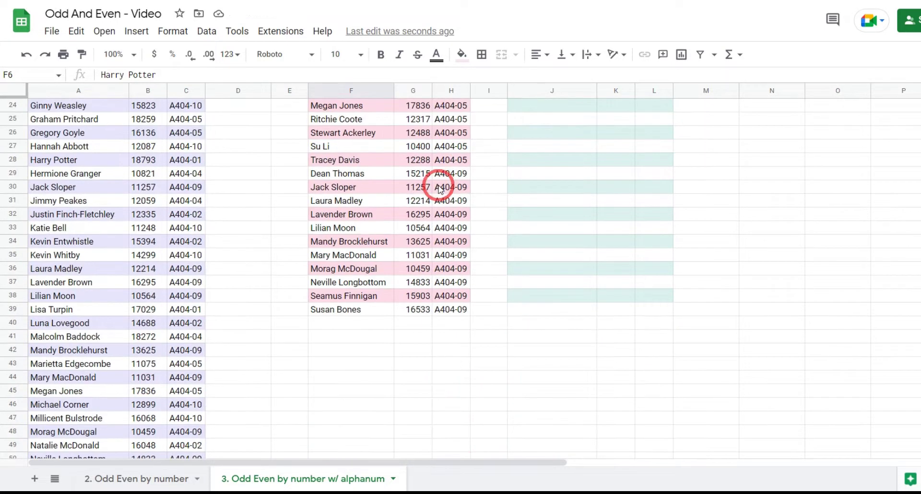
scroll(429, 192, up, 6)
click(362, 168)
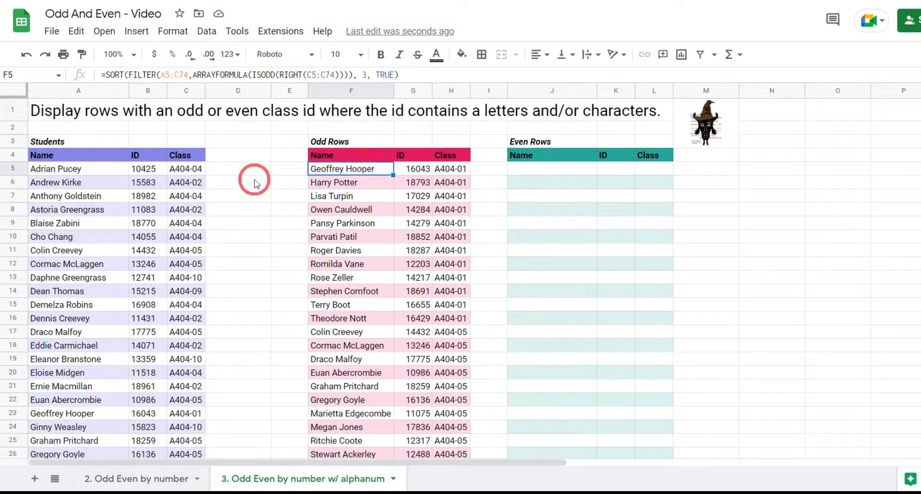
click(418, 76)
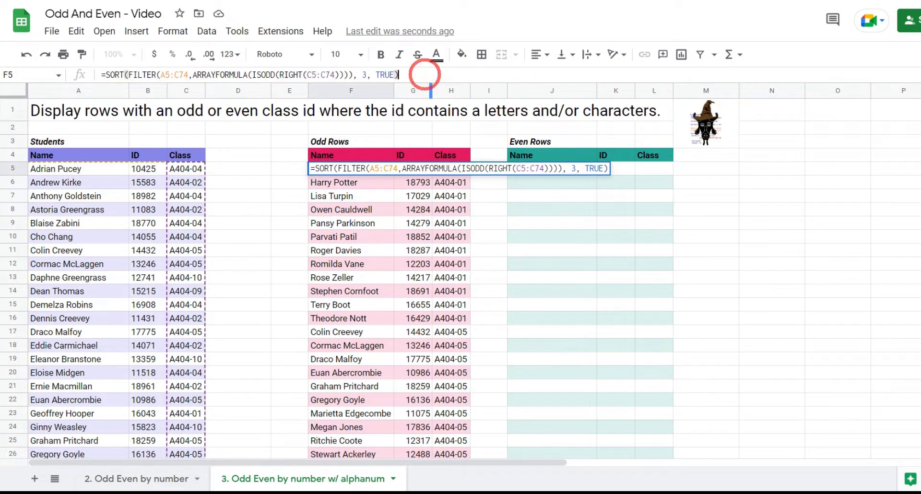
key(ctrl+a)
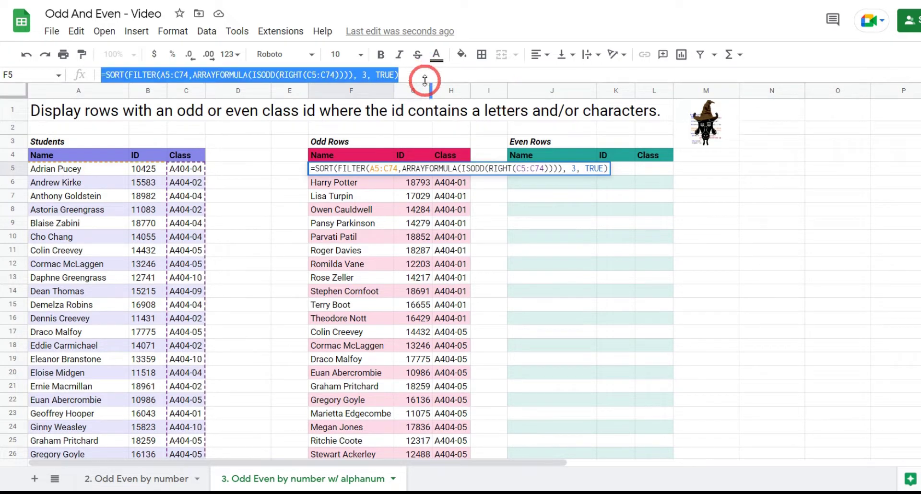
key(Tab)
key(Tab)
key(Tab)
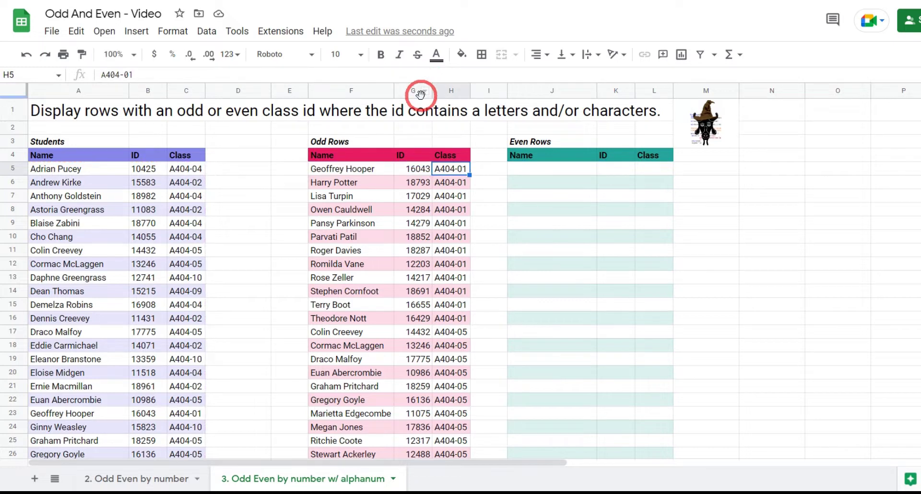
key(Tab)
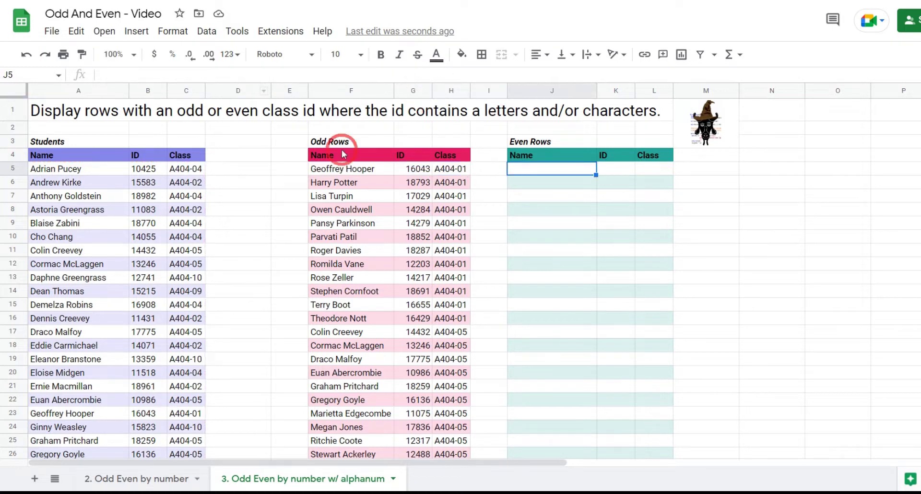
click(286, 75)
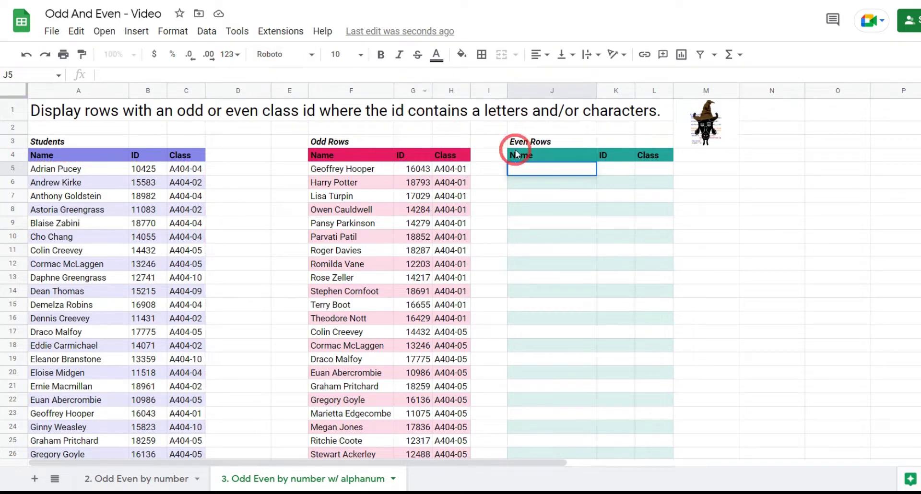
text(=SORT(FILTER(A5:C74,ARRAYFORMULA(ISODD(RIGHT(C5:C74)))), 3, TRUE))
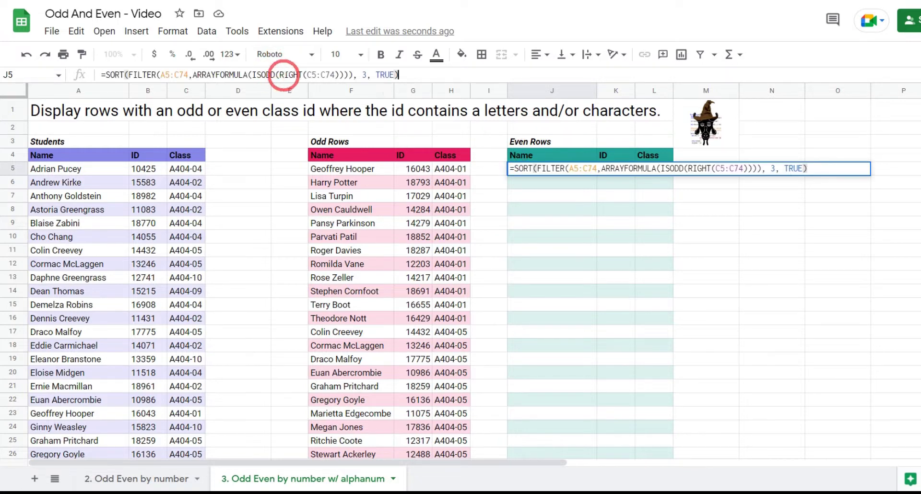
Replace ISODD with ISEVEN in the J5 formula, enter it and look through the even rows list
drag(266, 74, 276, 74)
key(BackSpace)
key(BackSpace)
text(EVEN)
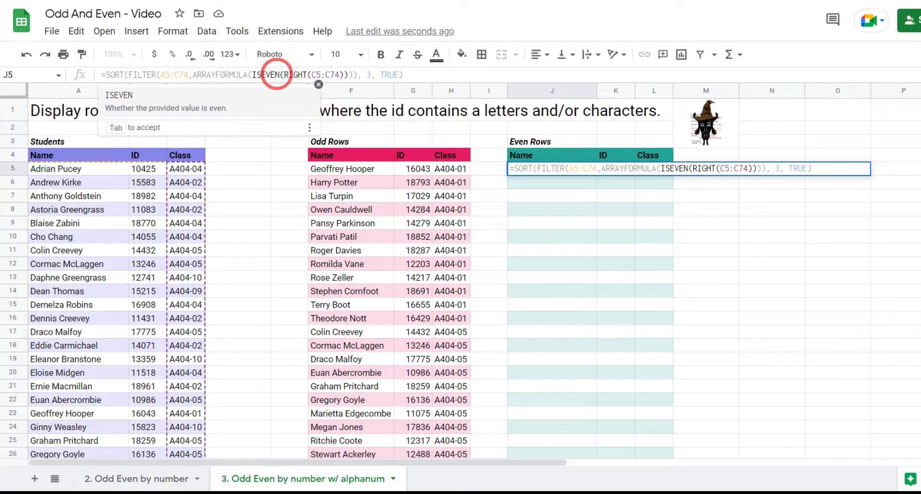
key(Right)
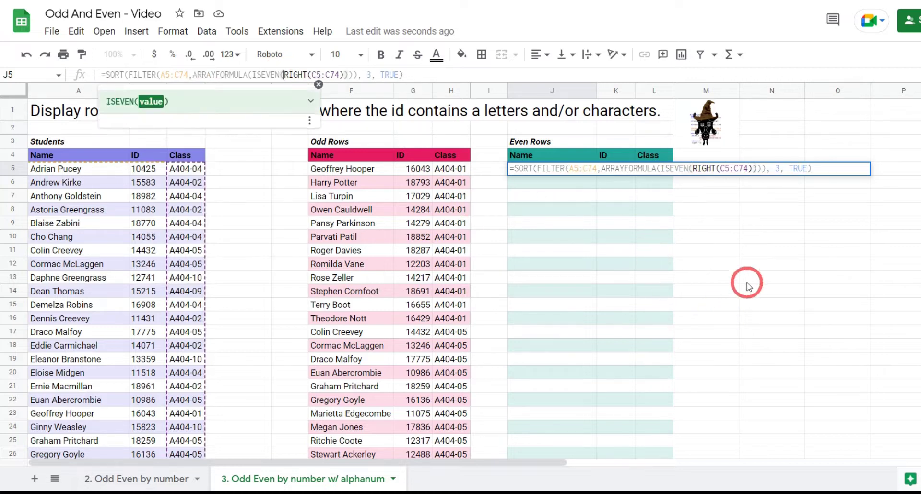
key(Return)
click(781, 227)
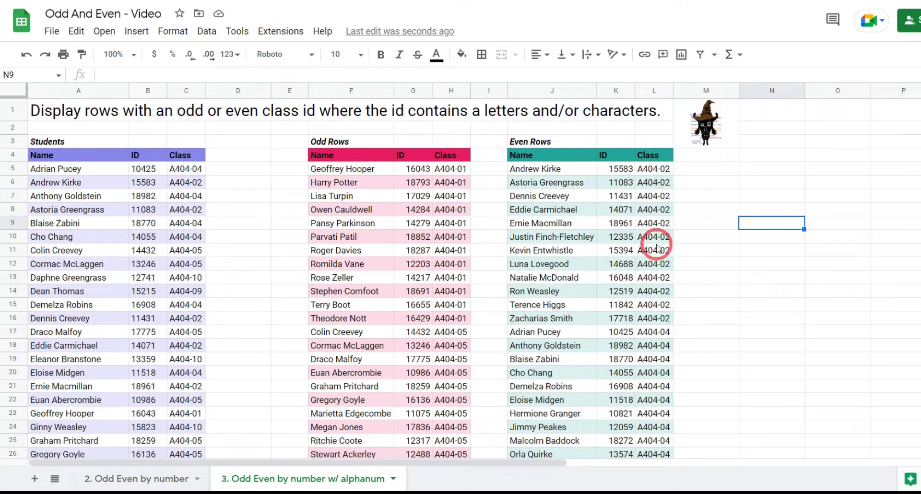
scroll(572, 198, down, 7)
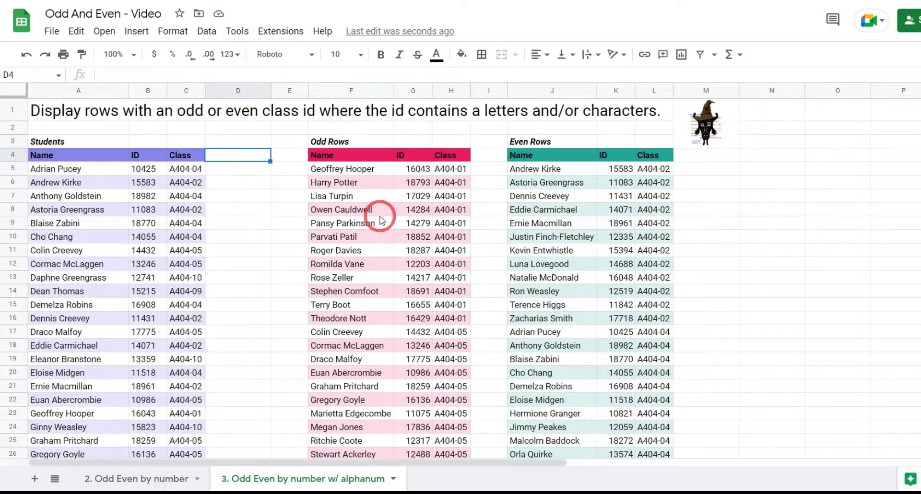